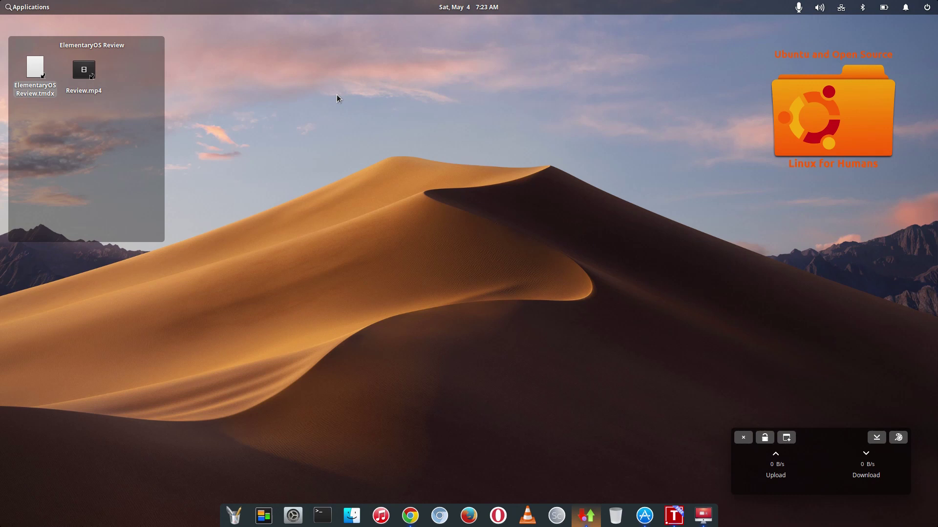
Step: Bring up the ElementaryOS Review.tmdx document in TextMaker from the dock
left_click(675, 515)
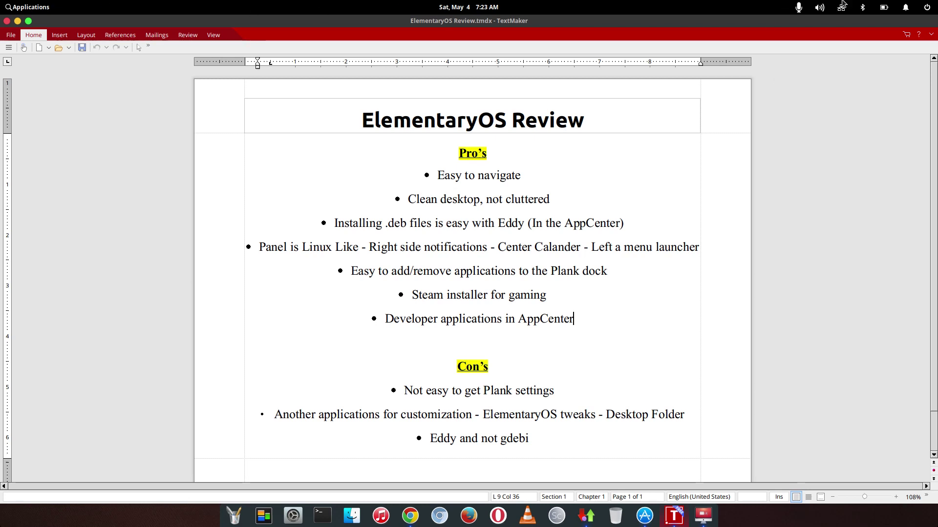
left_click(926, 8)
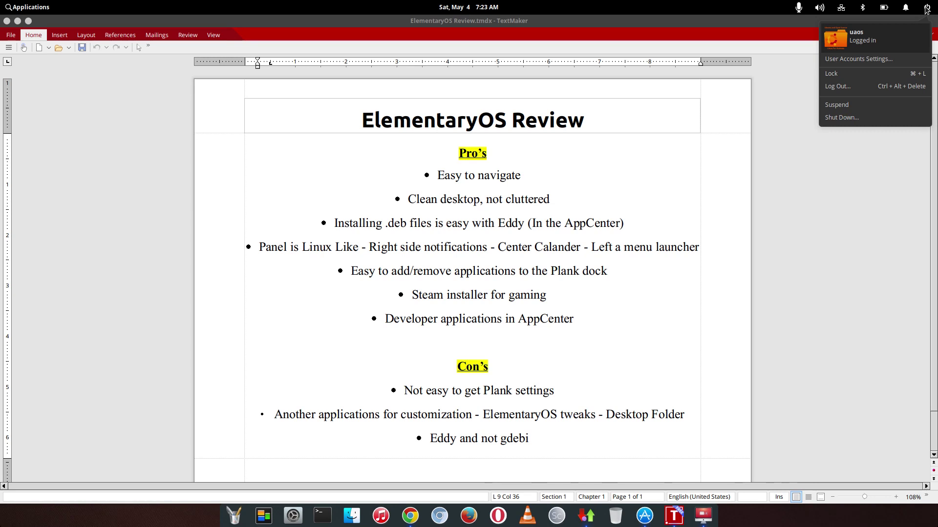
left_click(881, 219)
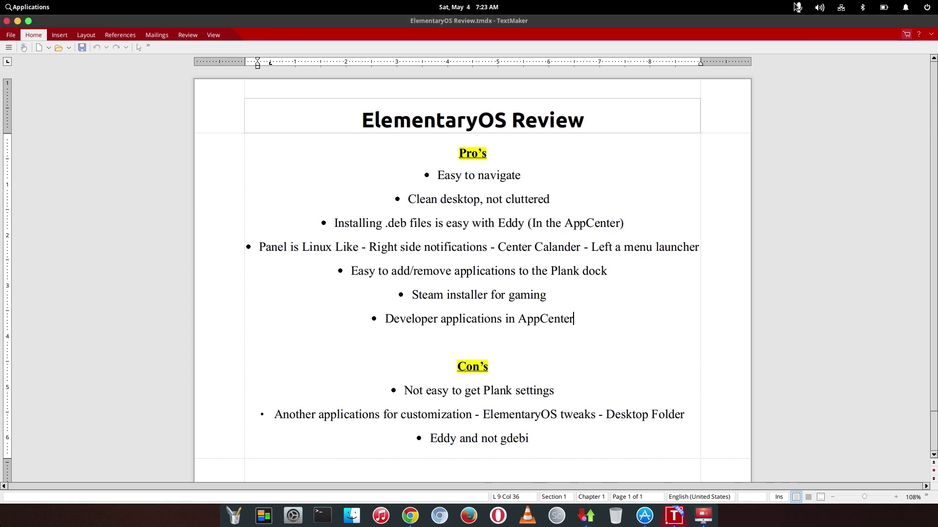
left_click(472, 7)
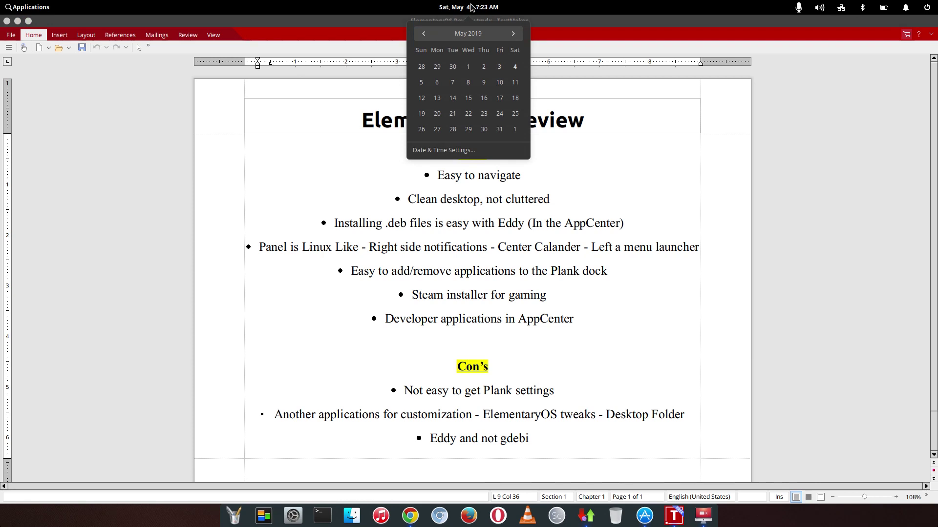
Step: Close the calendar and show all apps as a grid, paging through pages 2 and 3
left_click(472, 7)
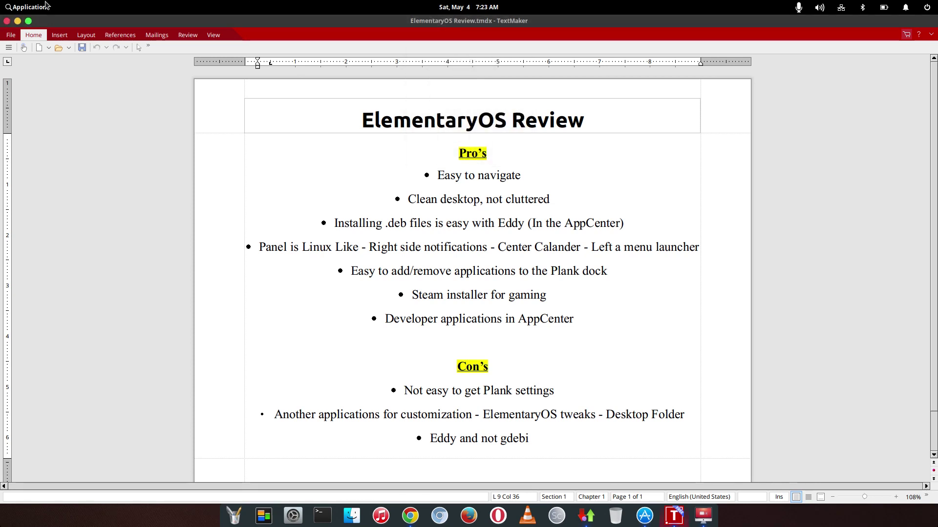
left_click(32, 7)
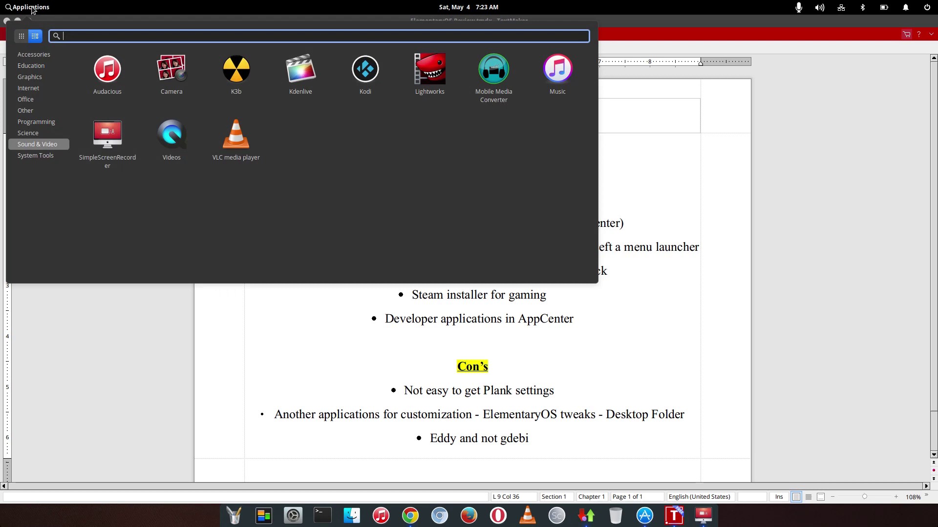
left_click(21, 35)
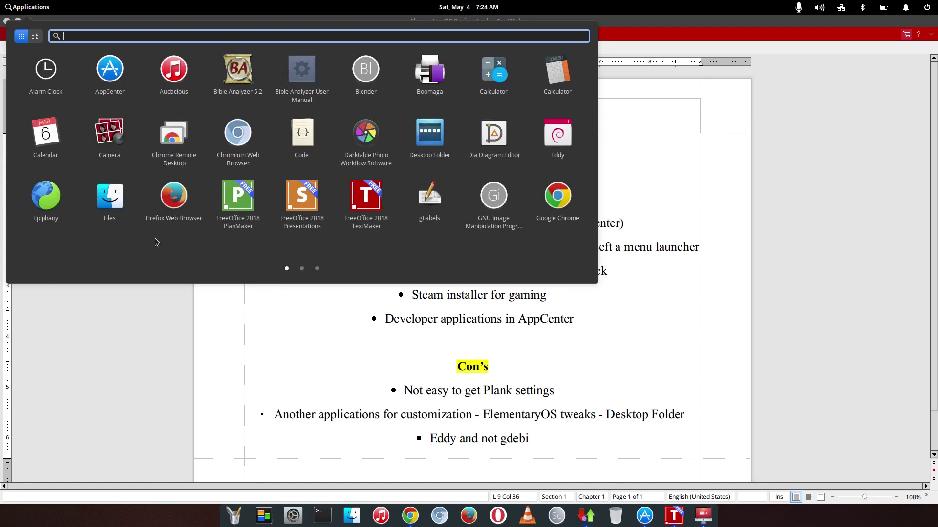
left_click(302, 269)
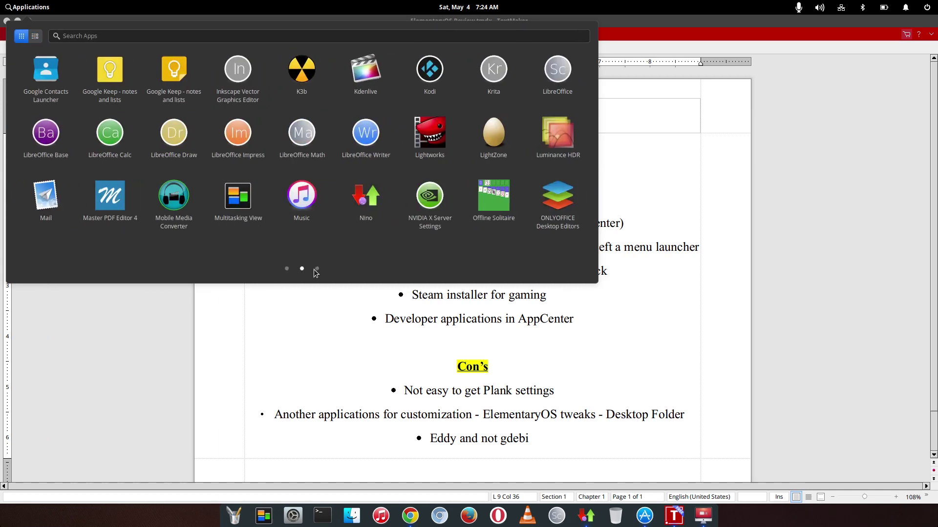
left_click(317, 268)
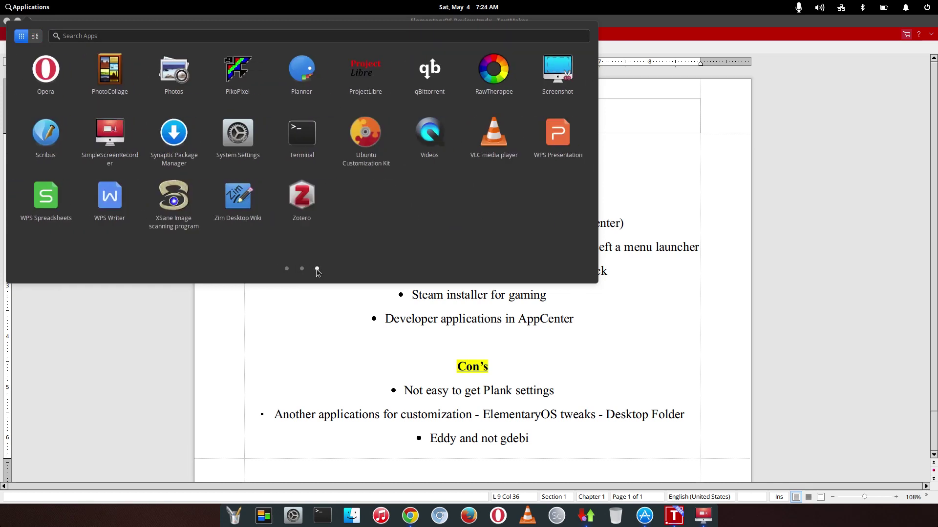
Step: Browse apps by category: Accessories, Education, Graphics and Internet
left_click(36, 37)
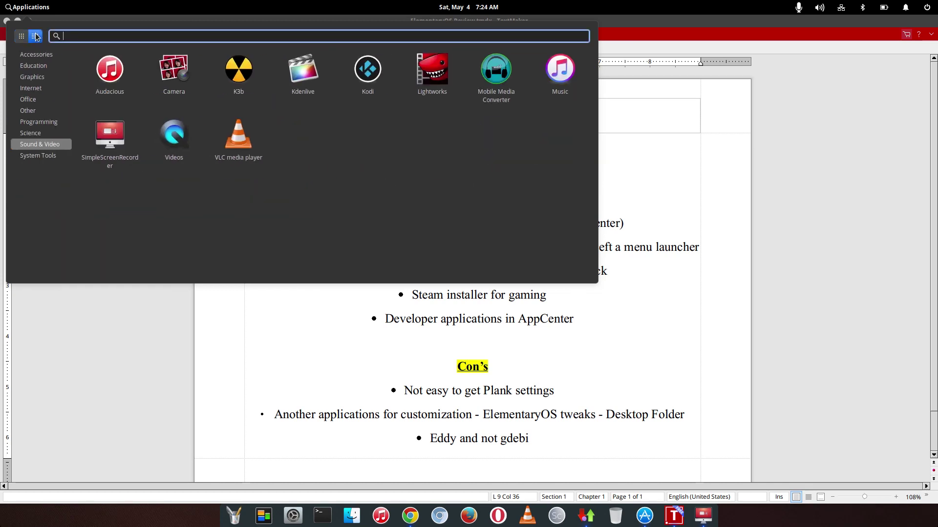
left_click(30, 55)
left_click(30, 66)
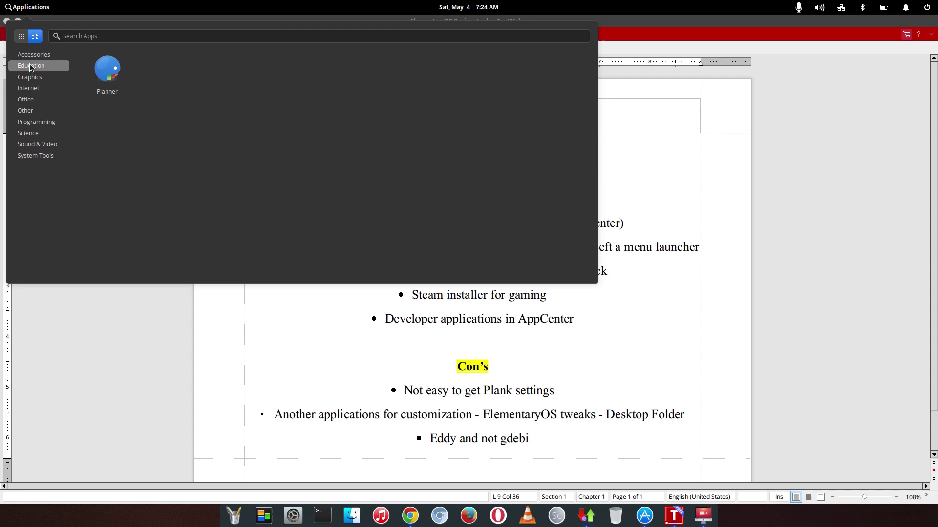
left_click(25, 77)
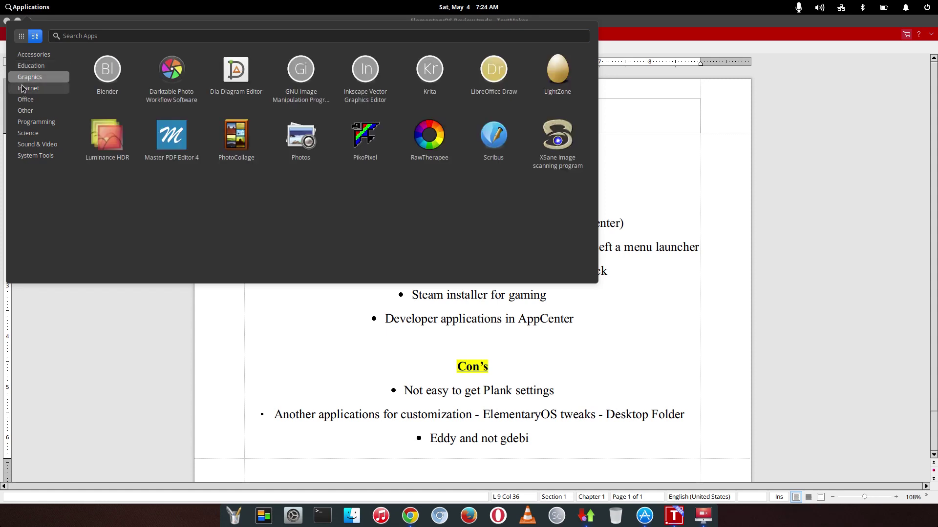
left_click(25, 88)
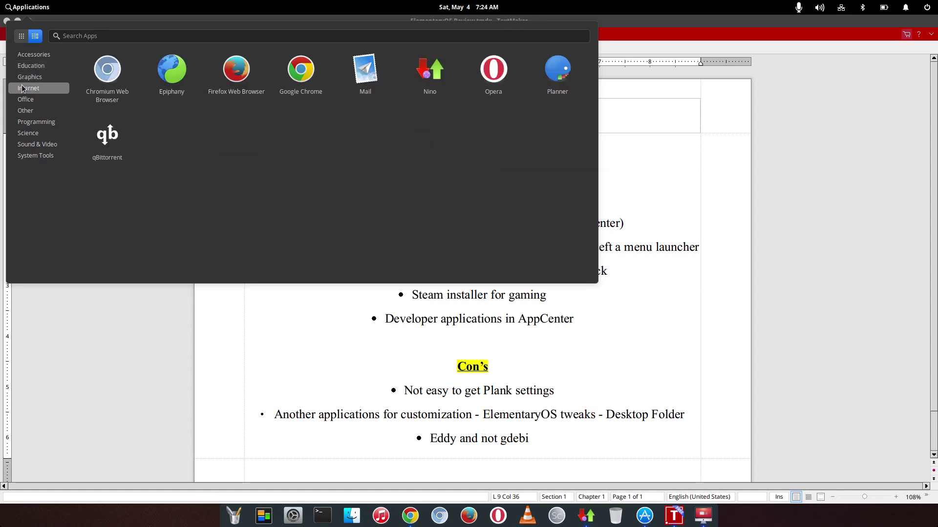
Step: Return the launcher to the all-apps grid on page 1
left_click(101, 33)
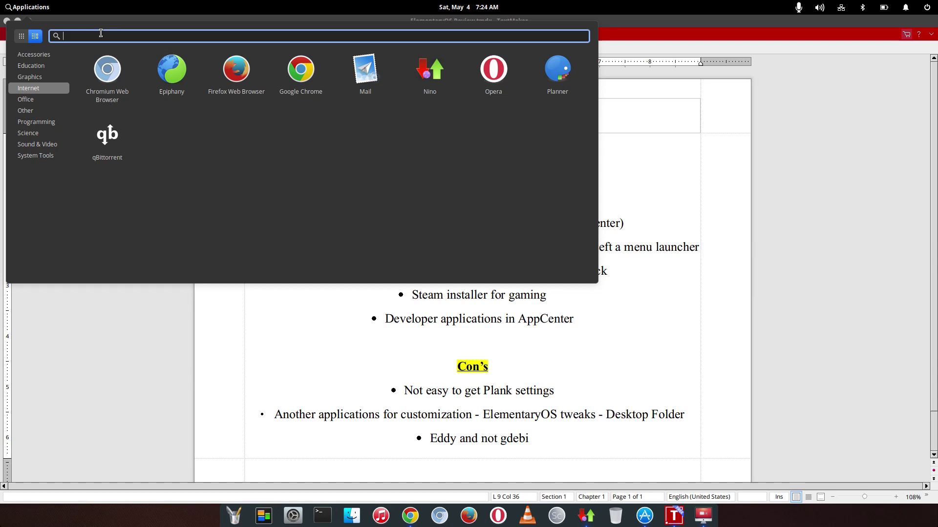
left_click(22, 35)
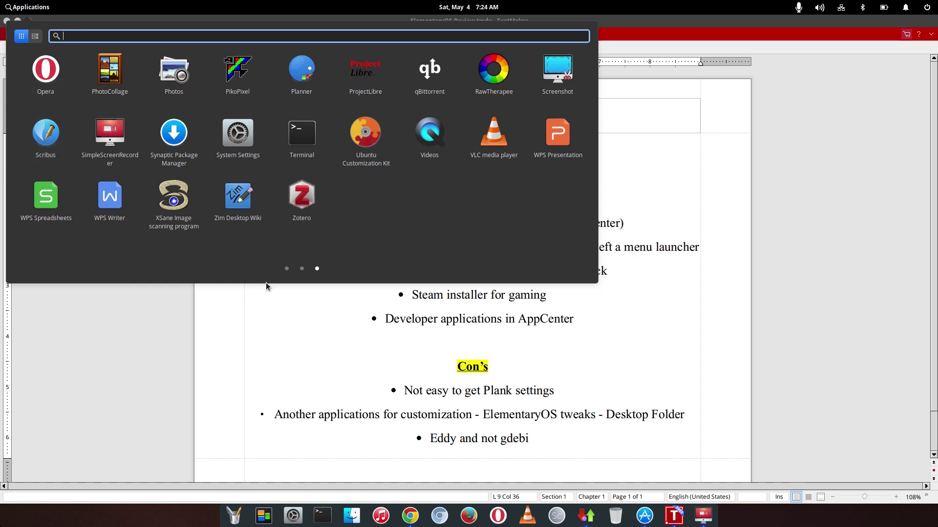
left_click(287, 268)
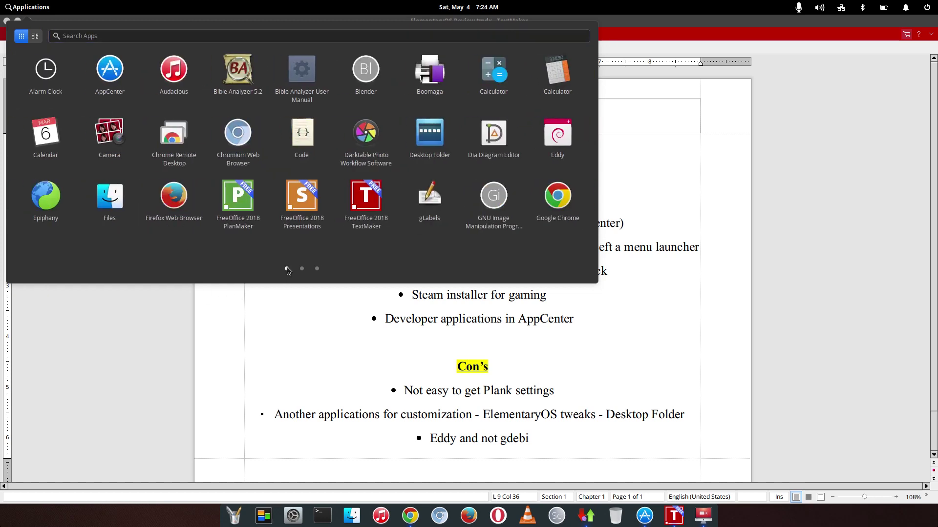
Step: Search 'wps', launch WPS Writer, then close its start window
type("wps")
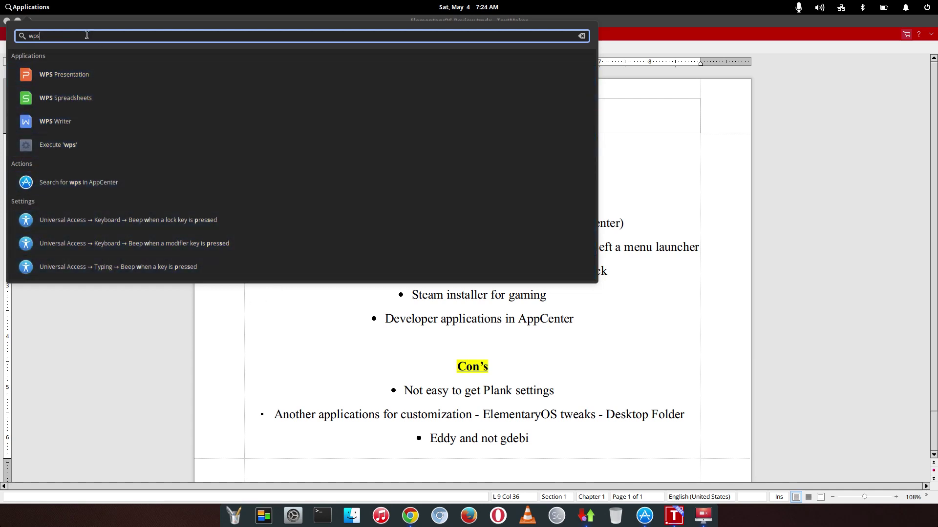
left_click(68, 120)
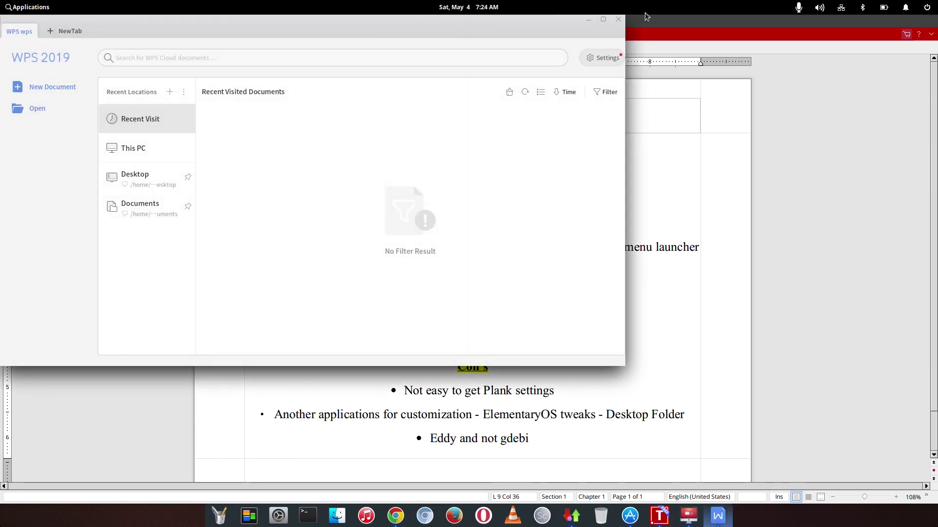
left_click(620, 19)
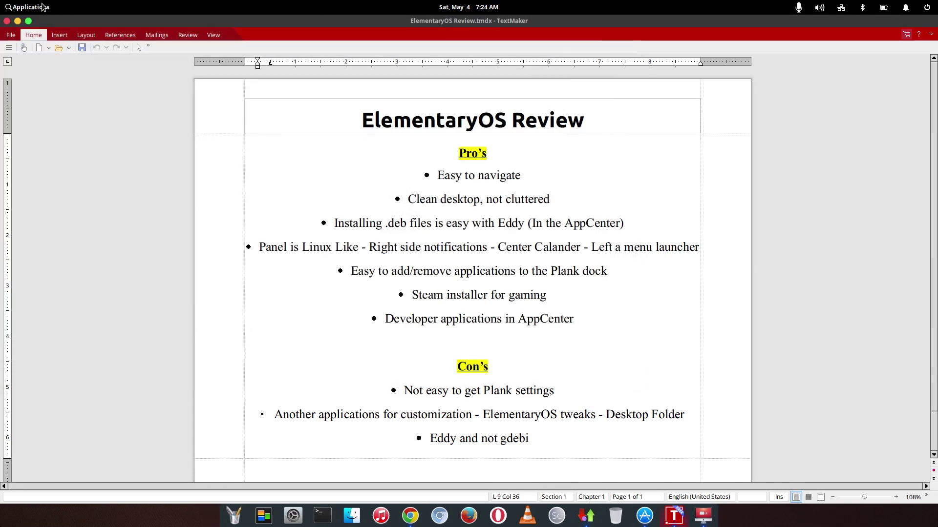
Step: Reopen the launcher, view the Accessories category, then dismiss the launcher
left_click(35, 7)
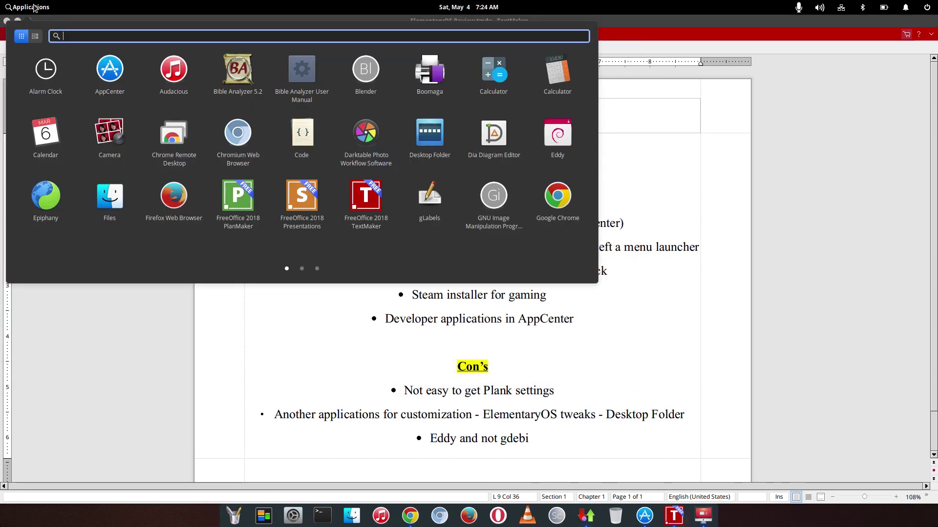
left_click(34, 36)
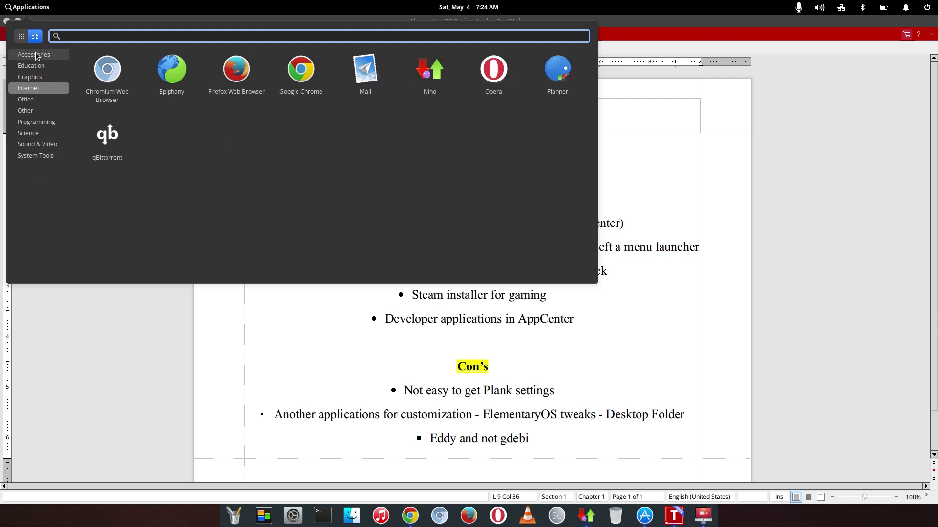
left_click(37, 55)
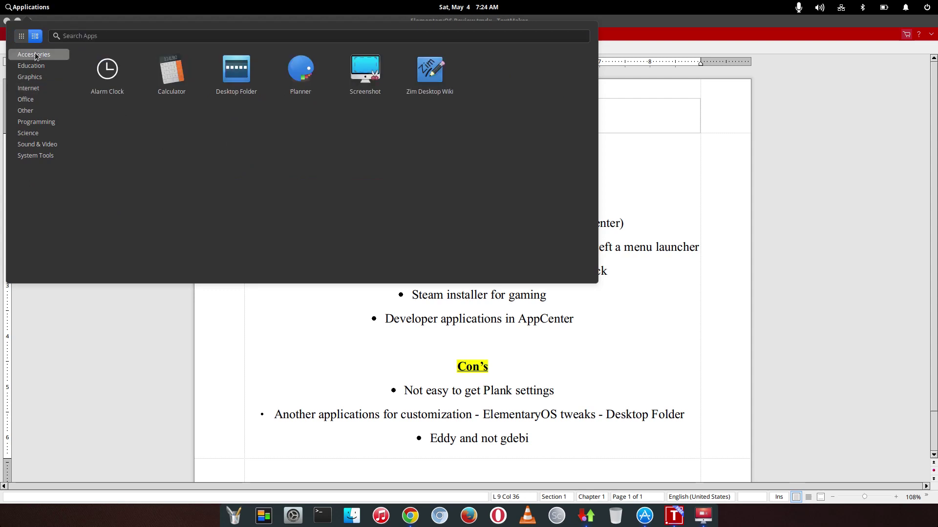
left_click(65, 316)
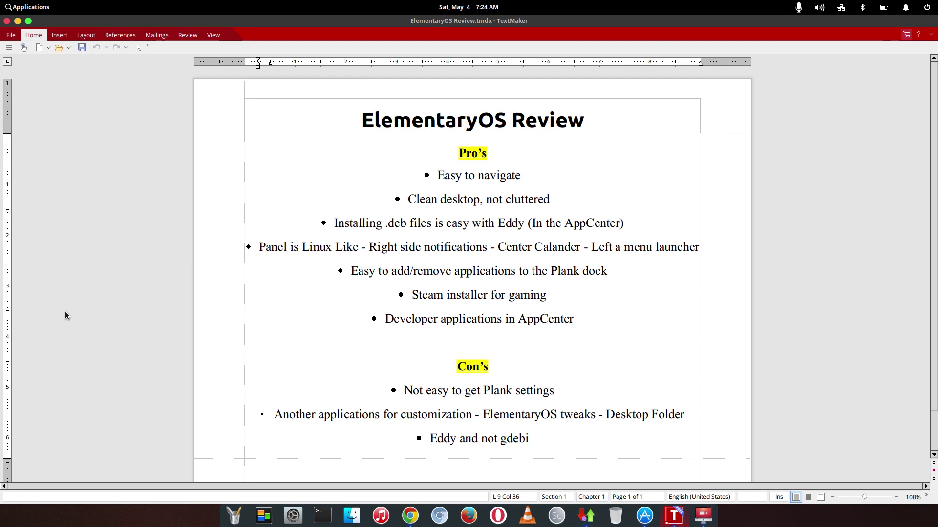
key("super")
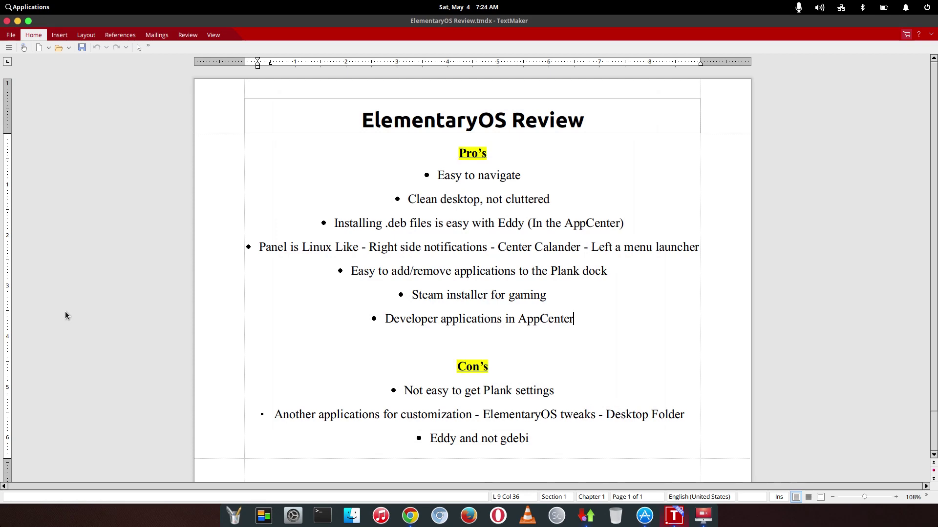
key("super")
key("super")
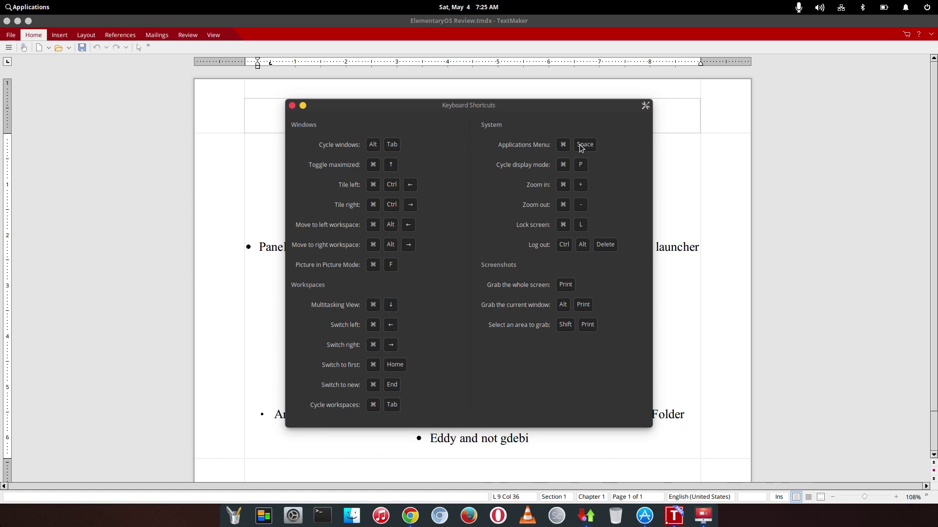
key("Escape")
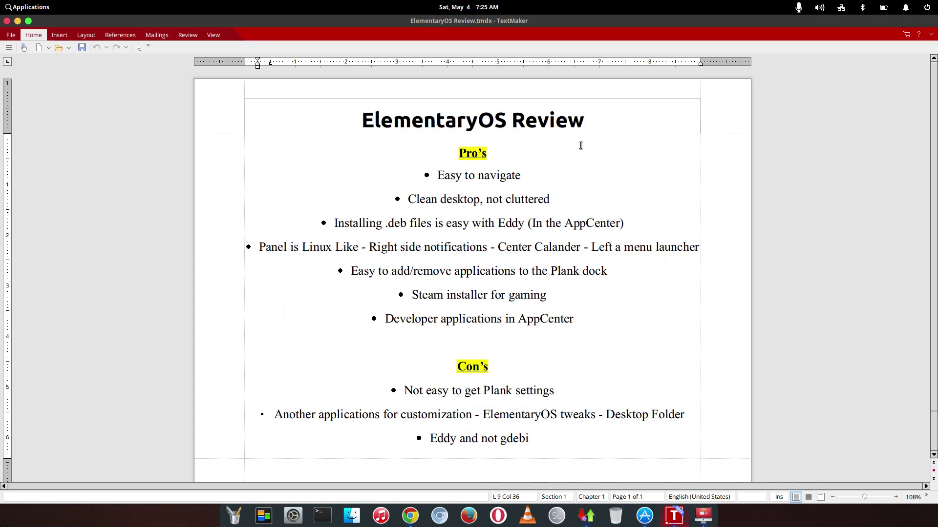
key("super+space")
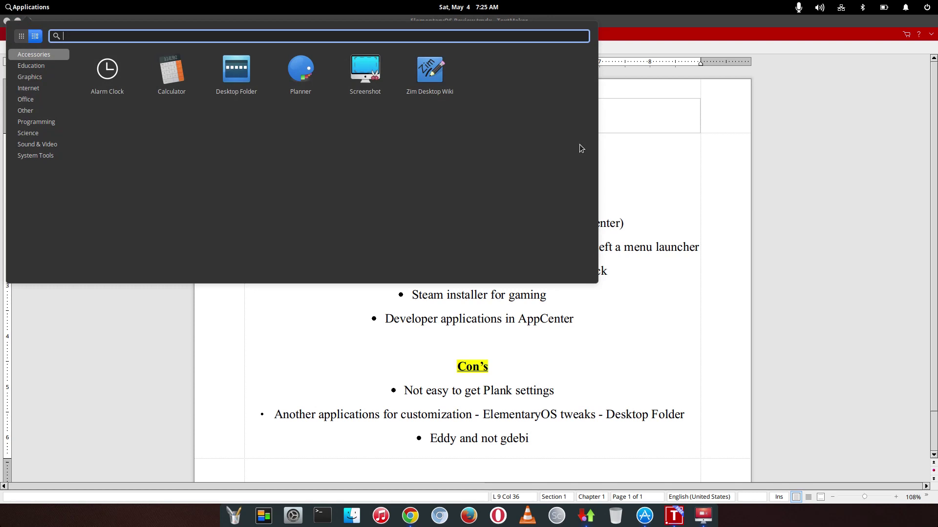
left_click(130, 335)
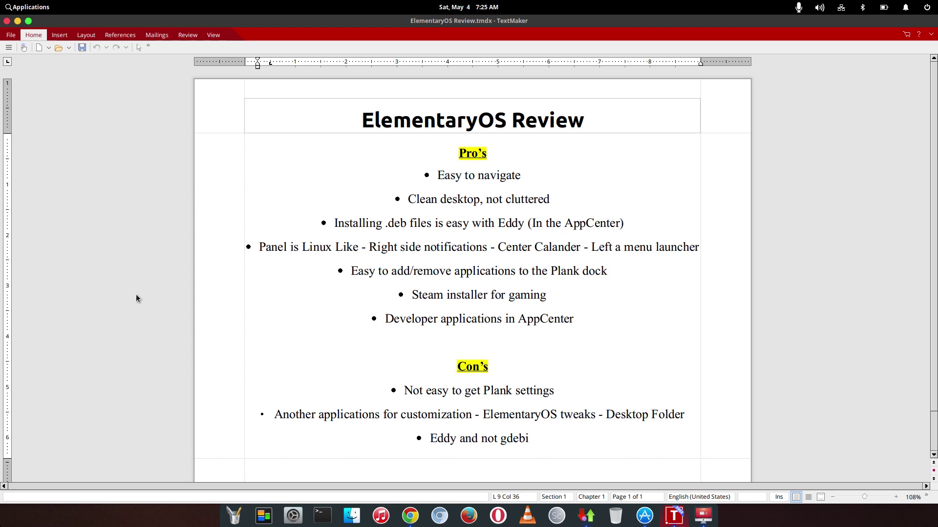
Step: Minimize TextMaker, view Eddy's AppCenter store page, then clear the eddy search back to Home
left_click(17, 22)
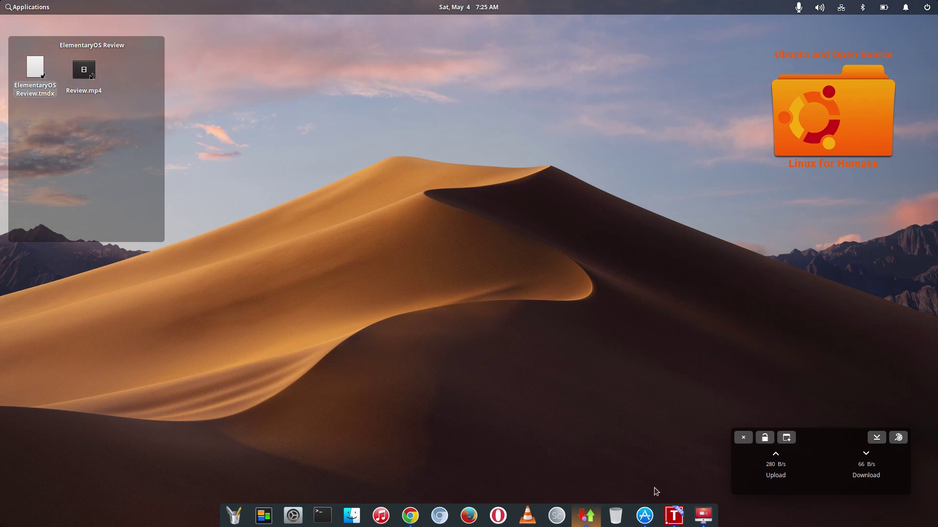
left_click(645, 515)
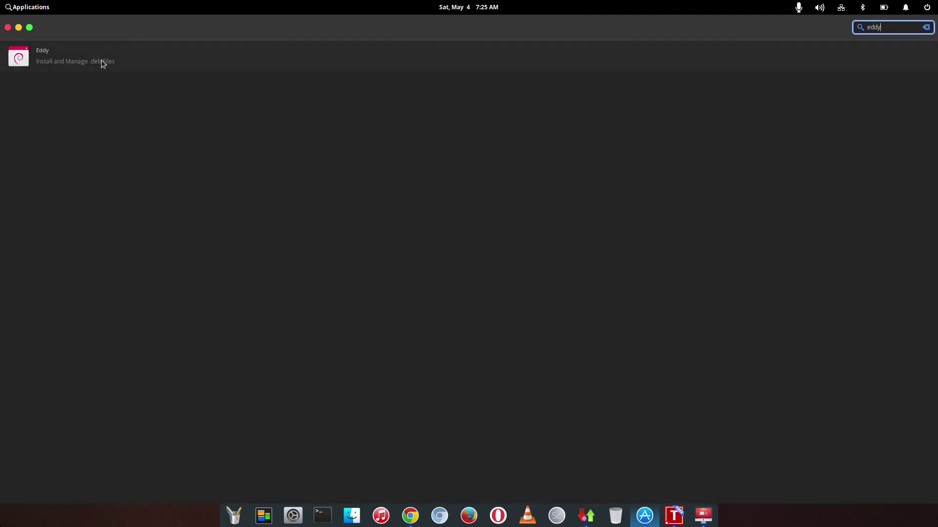
left_click(101, 60)
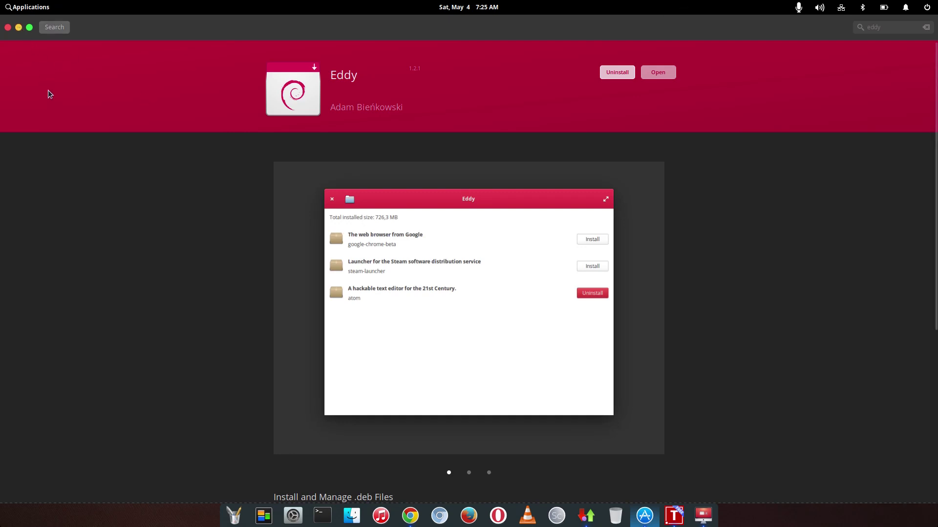
left_click(49, 27)
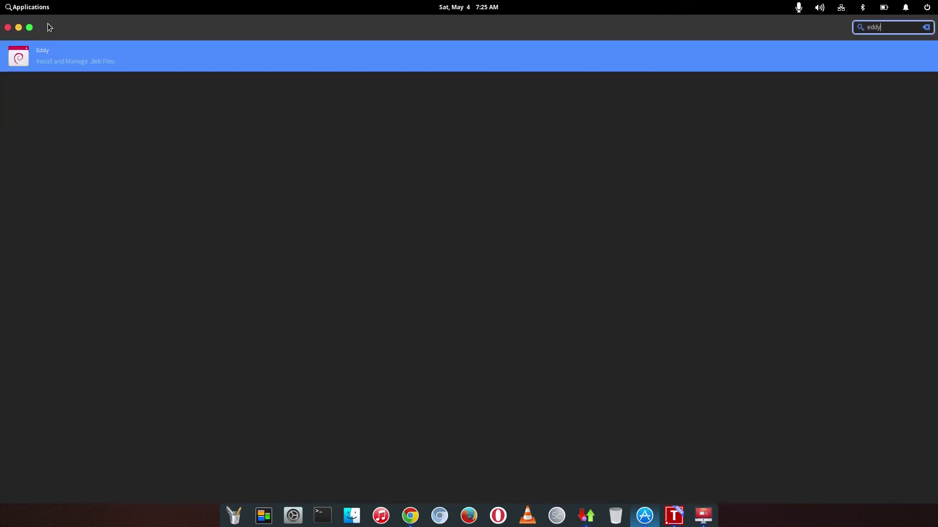
left_click(926, 27)
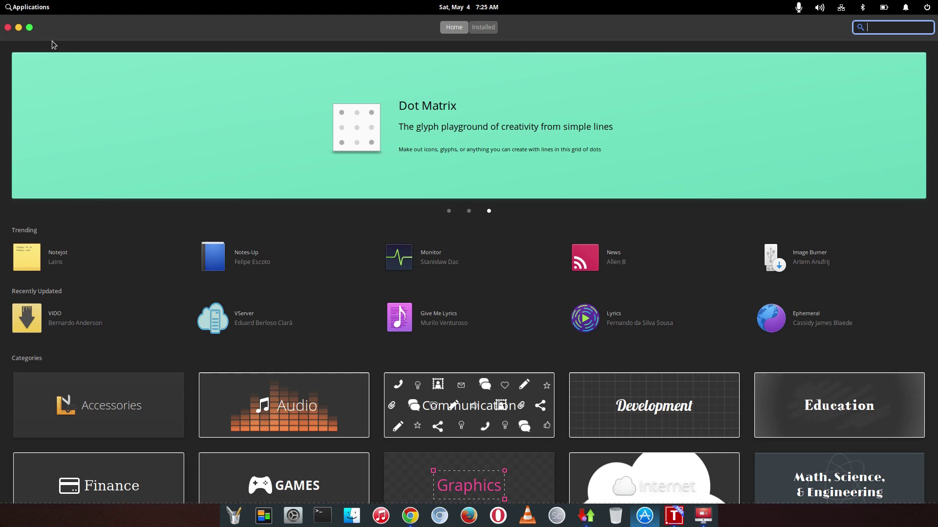
Step: Launch Eddy from the System Tools category of the Applications menu
left_click(19, 28)
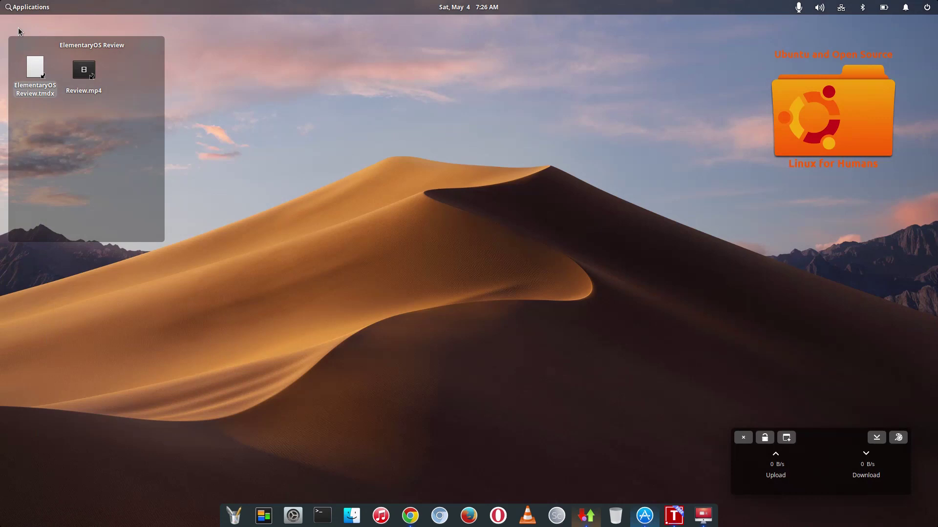
left_click(26, 8)
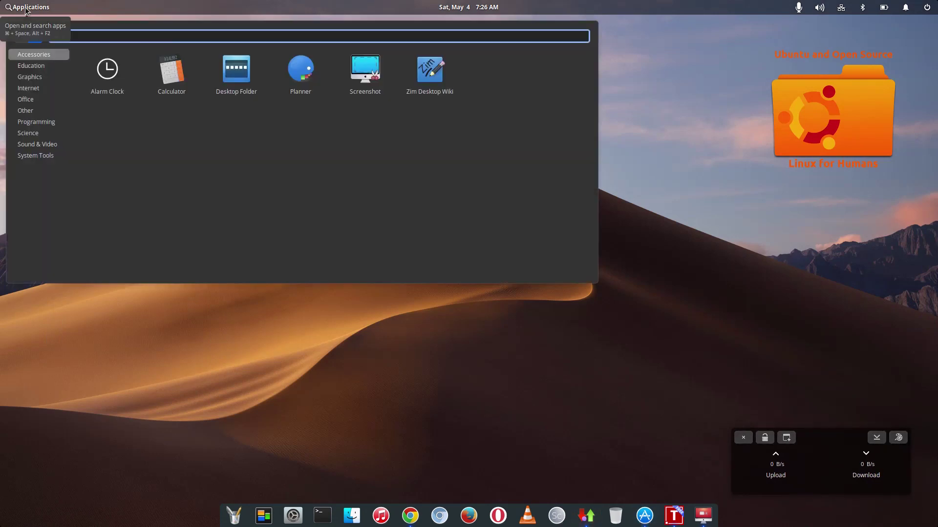
left_click(28, 155)
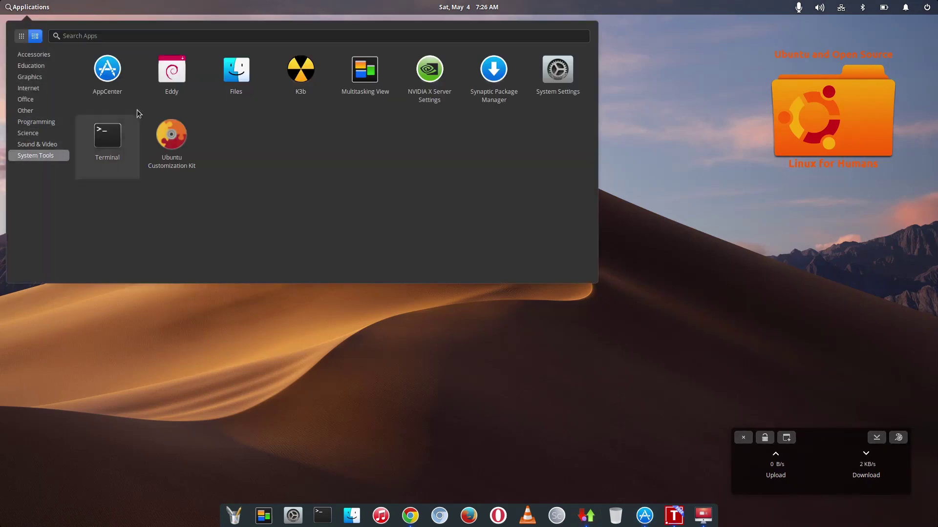
left_click(162, 74)
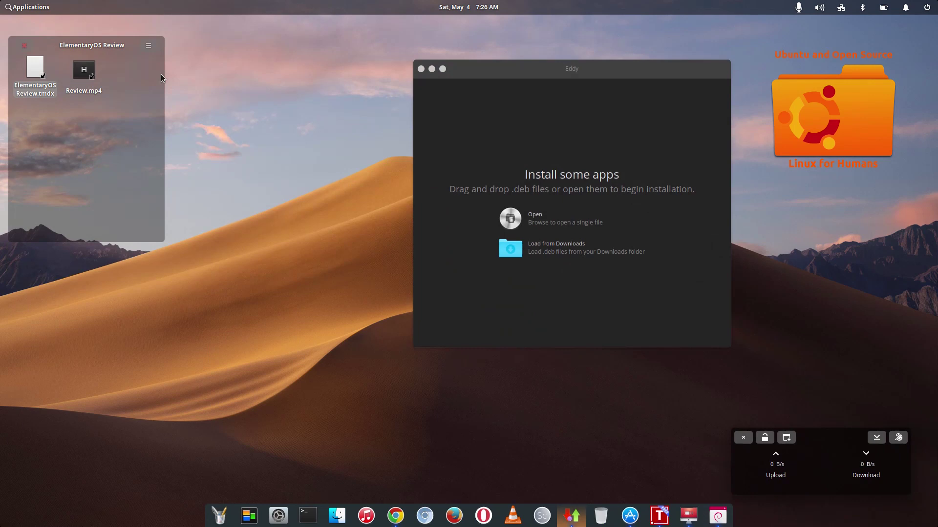
Step: Browse Downloads > deb for a .deb file, then cancel the file chooser
left_click(511, 217)
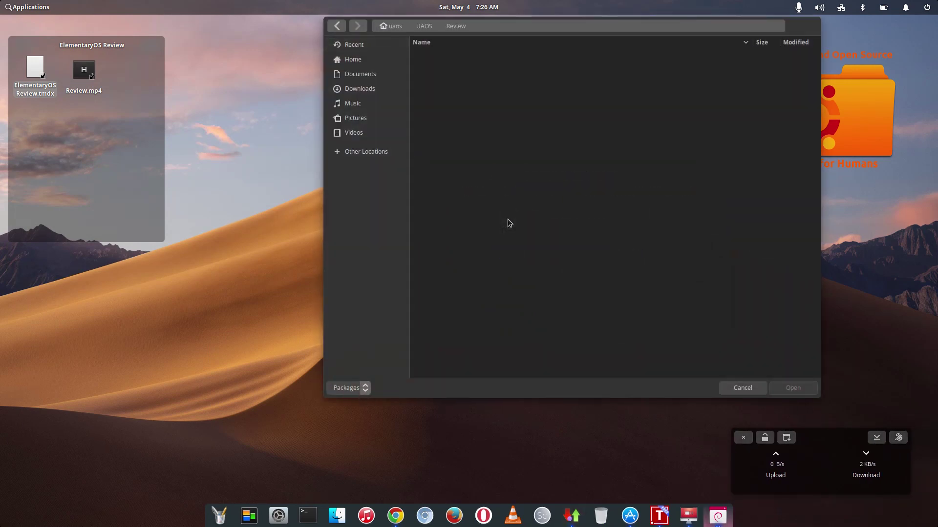
left_click(382, 91)
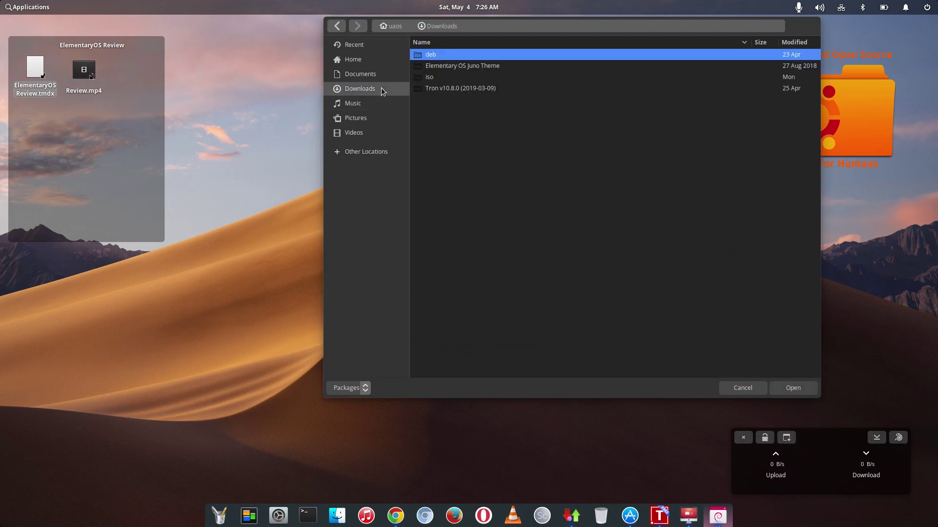
double_click(443, 56)
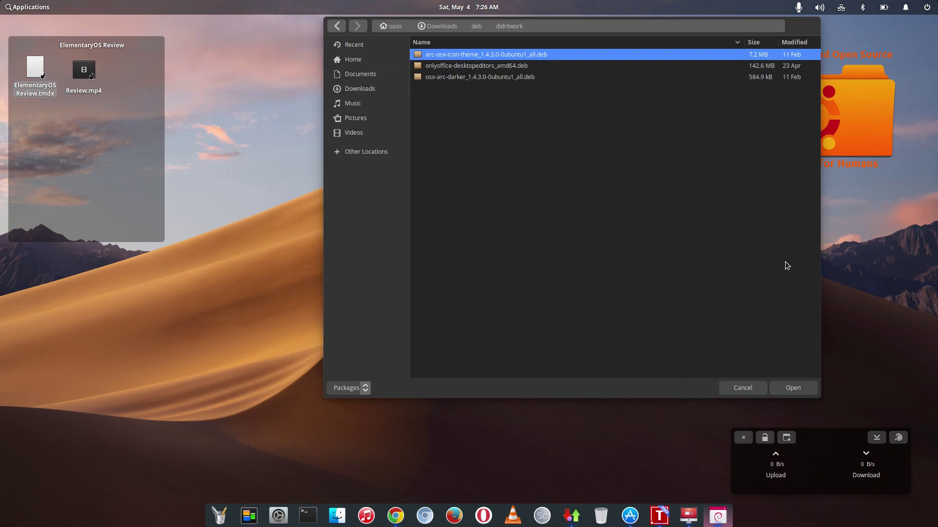
left_click(733, 389)
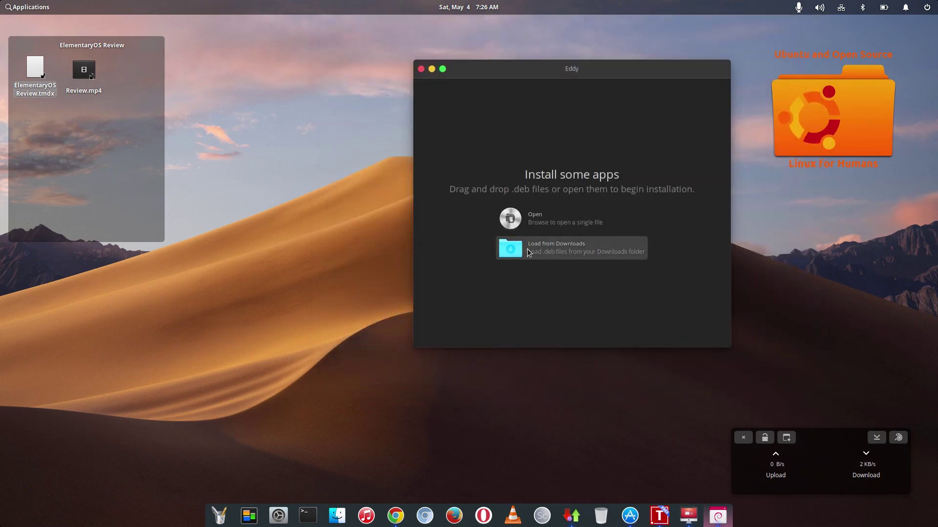
Step: Load and scroll through the .deb packages from Downloads, cancel the file chooser, and close Eddy
left_click(578, 252)
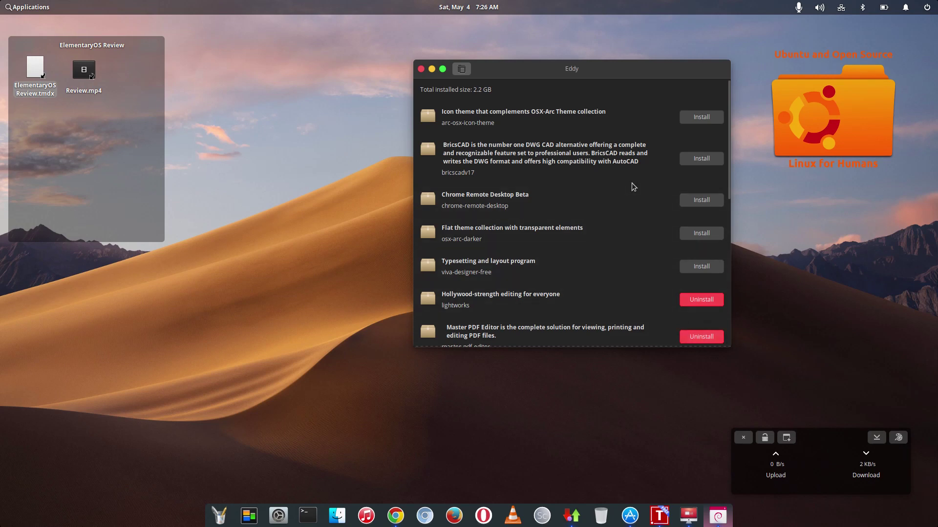
scroll(633, 187, "down", 10)
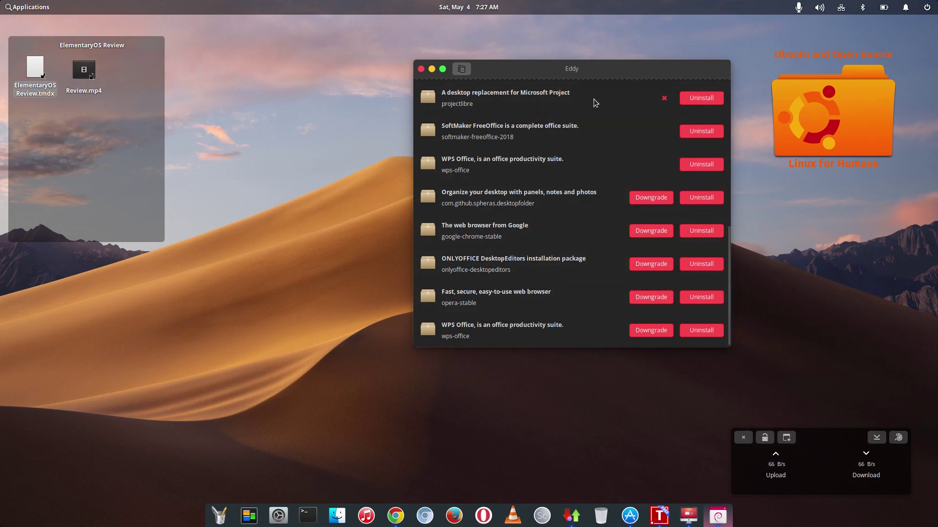
left_click(462, 69)
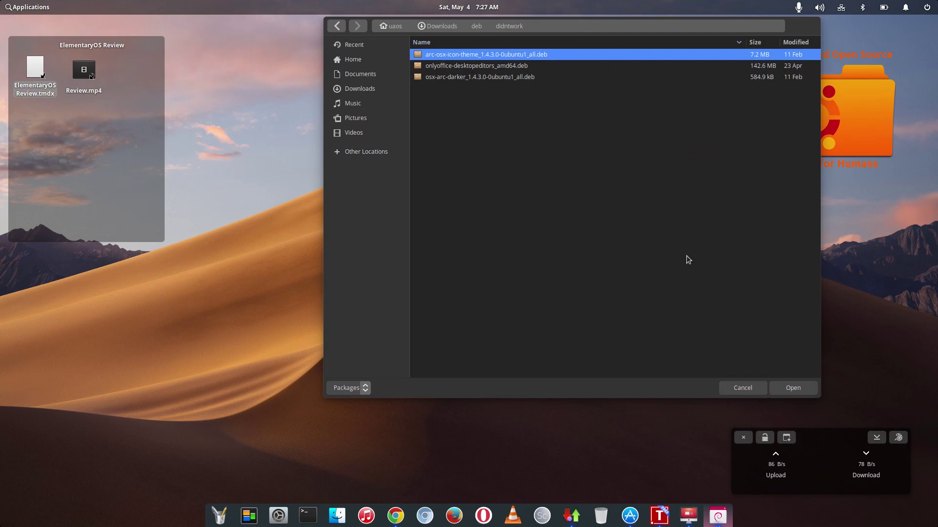
left_click(737, 386)
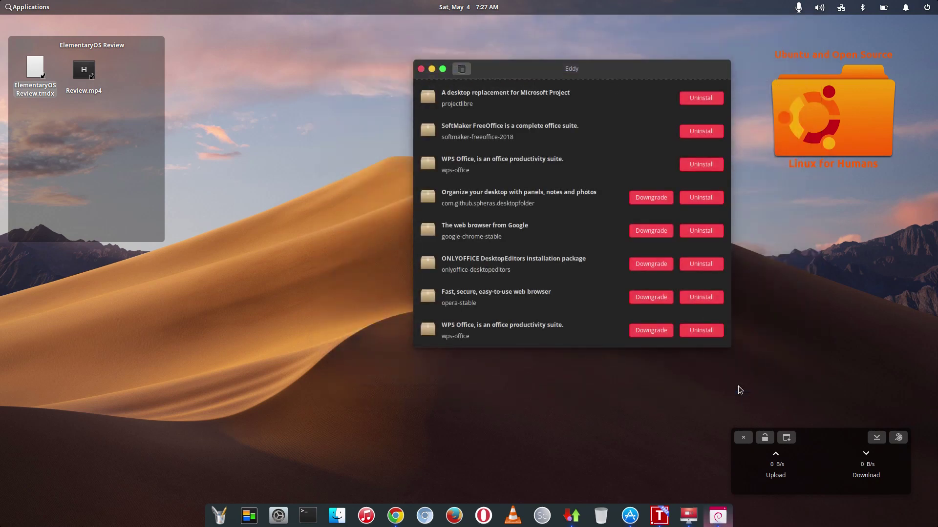
left_click(421, 68)
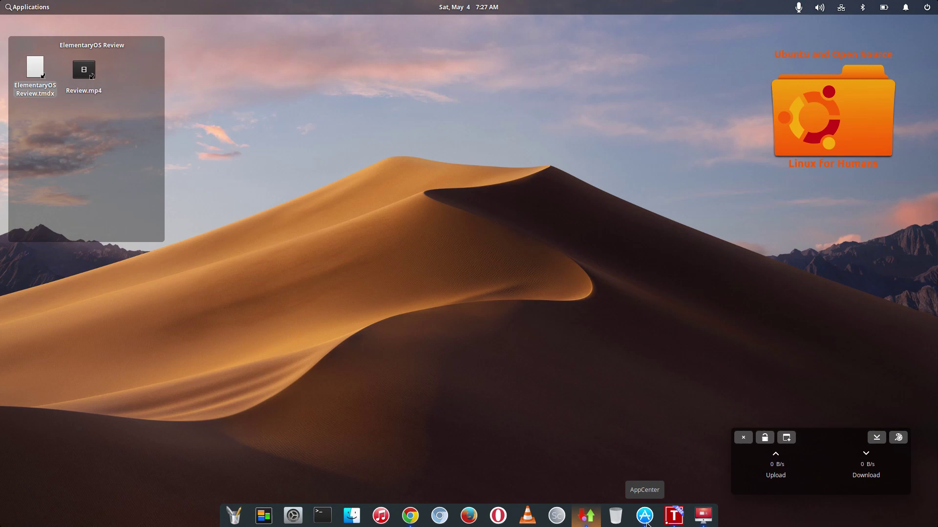
Step: Bring the TextMaker review document forward, then launch AppCenter from the dock
left_click(672, 518)
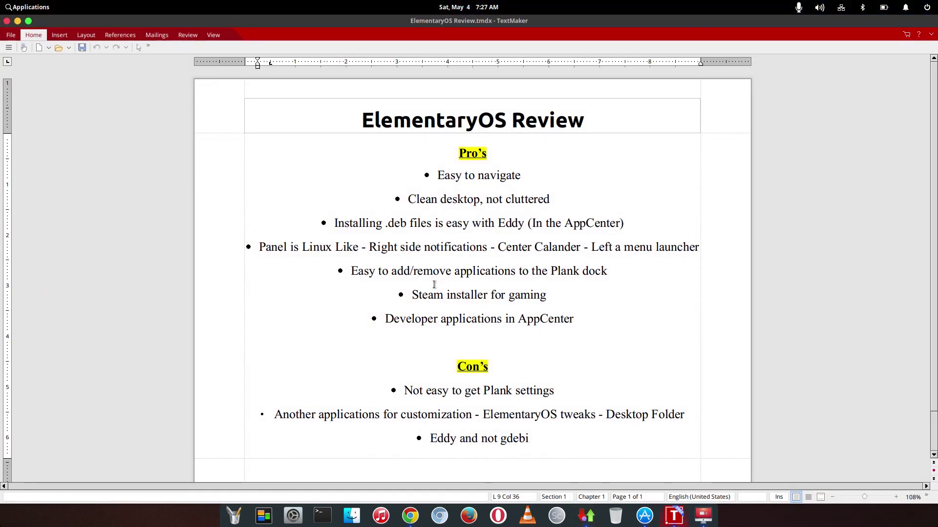
left_click(644, 518)
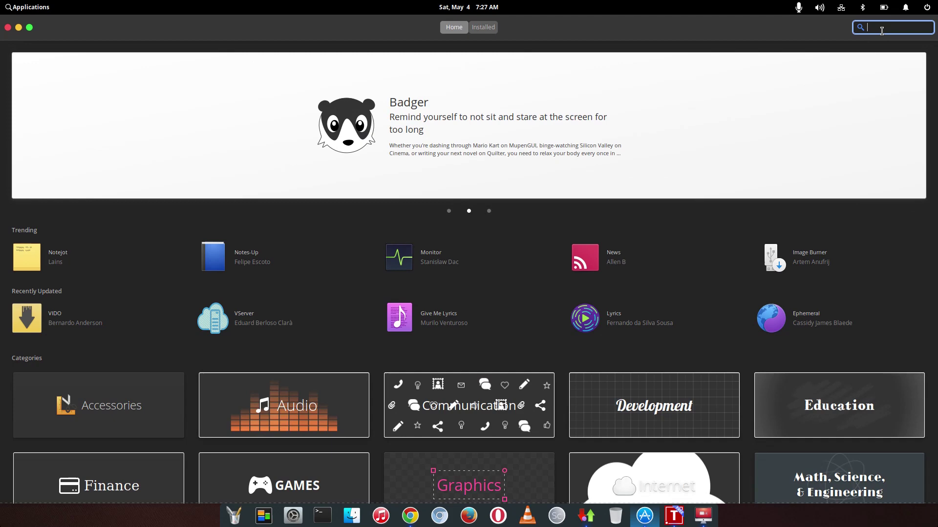
Step: Search AppCenter for 'steam', clear the search, and return to the review document
type("steam")
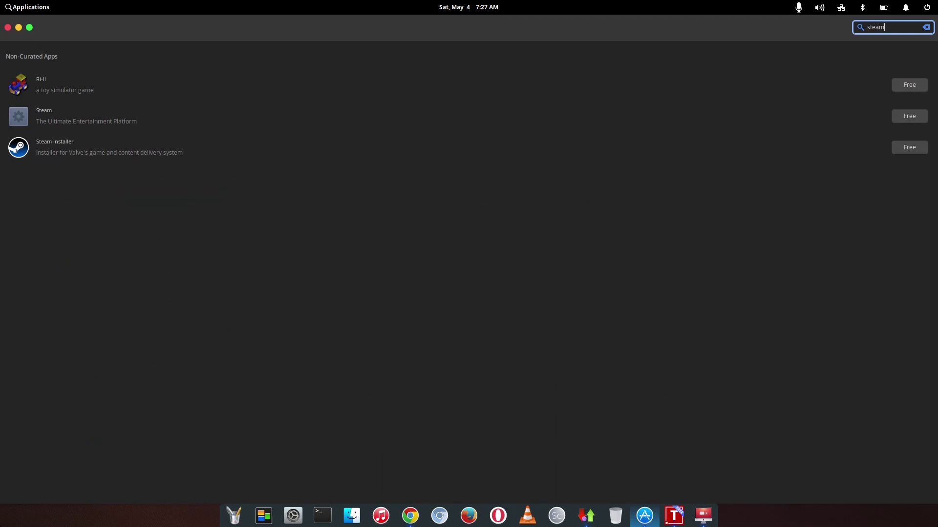
left_click(925, 27)
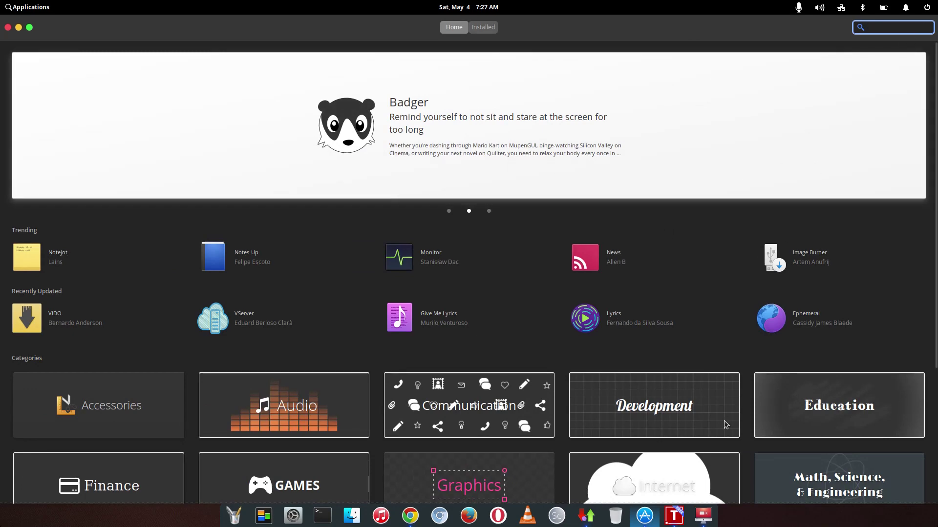
left_click(672, 518)
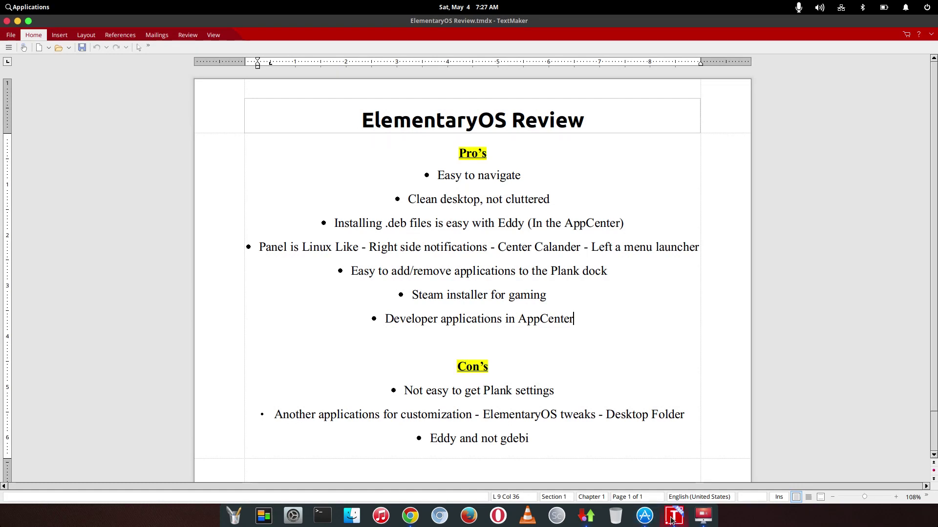
Step: Scroll through the elementary.io homepage in Chrome, then minimize the browser
left_click(405, 522)
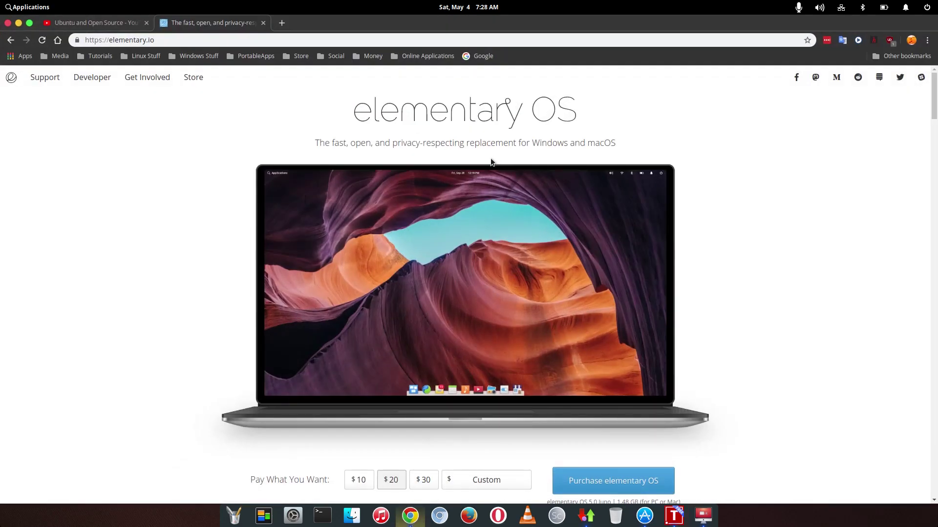
scroll(491, 161, "down", 2)
scroll(491, 161, "down", 10)
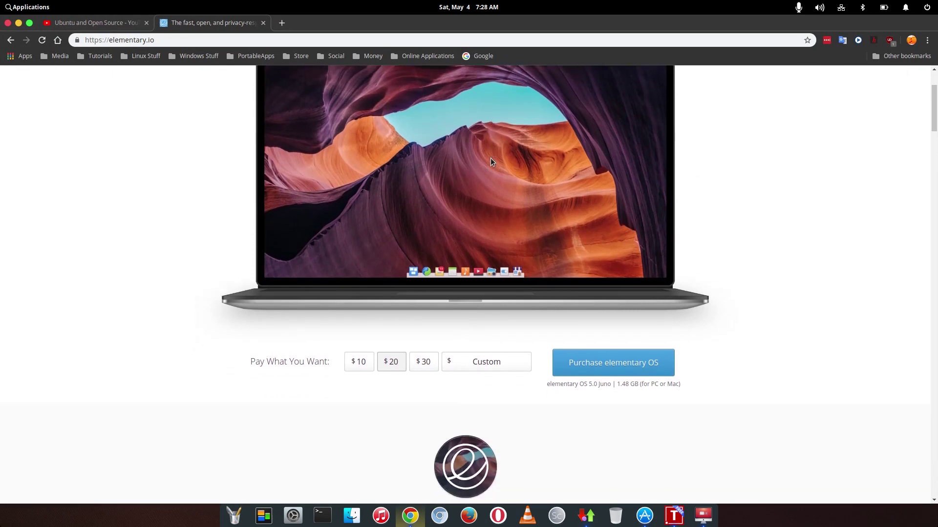
scroll(491, 161, "down", 8)
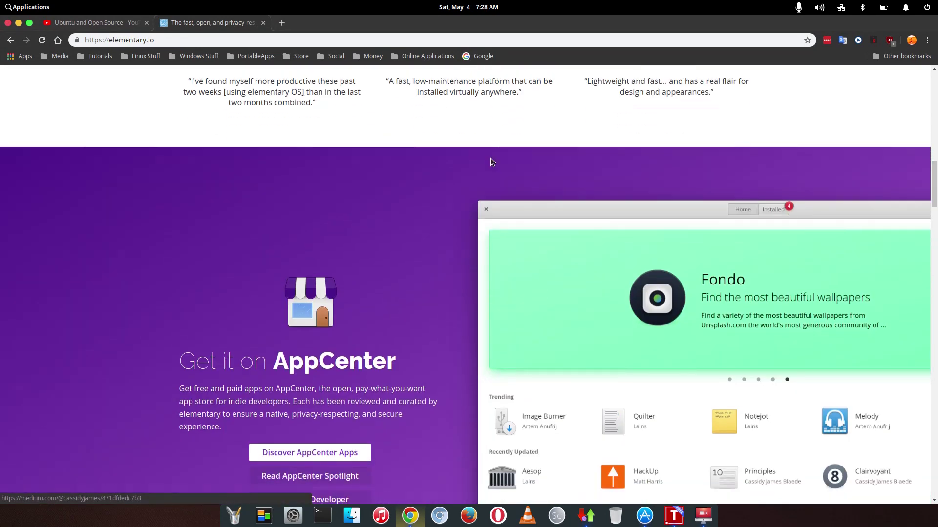
scroll(491, 162, "up", 1)
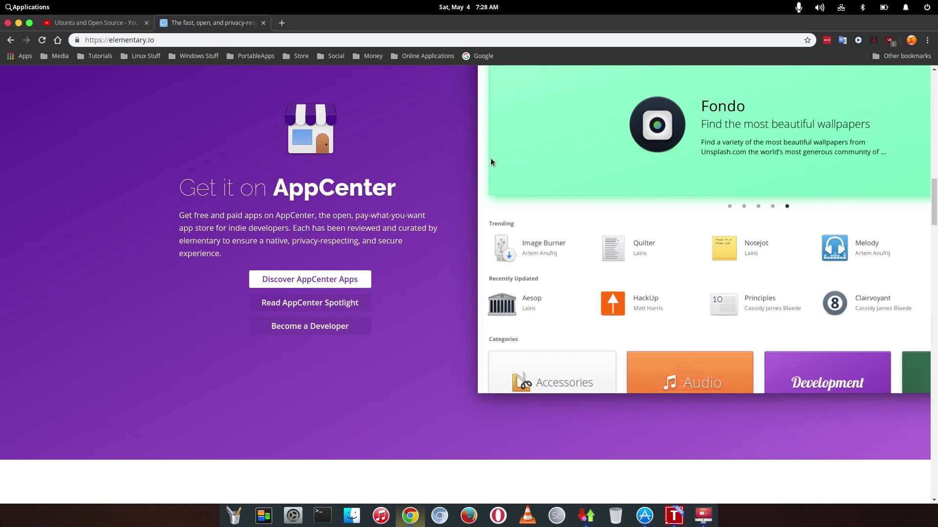
scroll(491, 162, "up", 1)
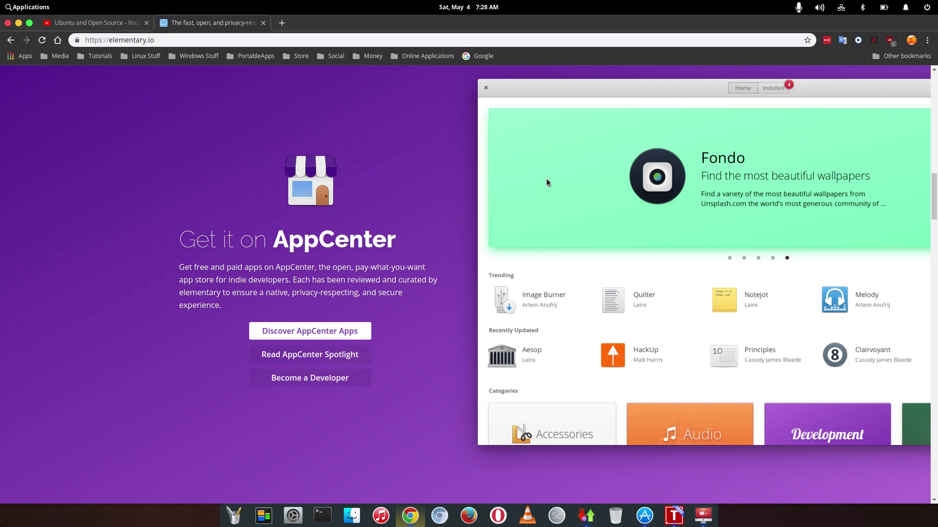
scroll(546, 182, "down", 8)
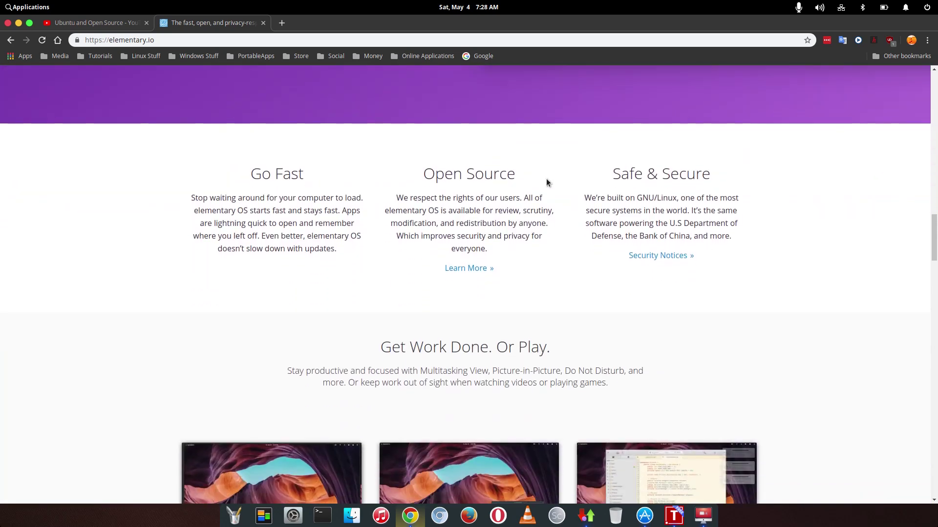
scroll(547, 181, "down", 3)
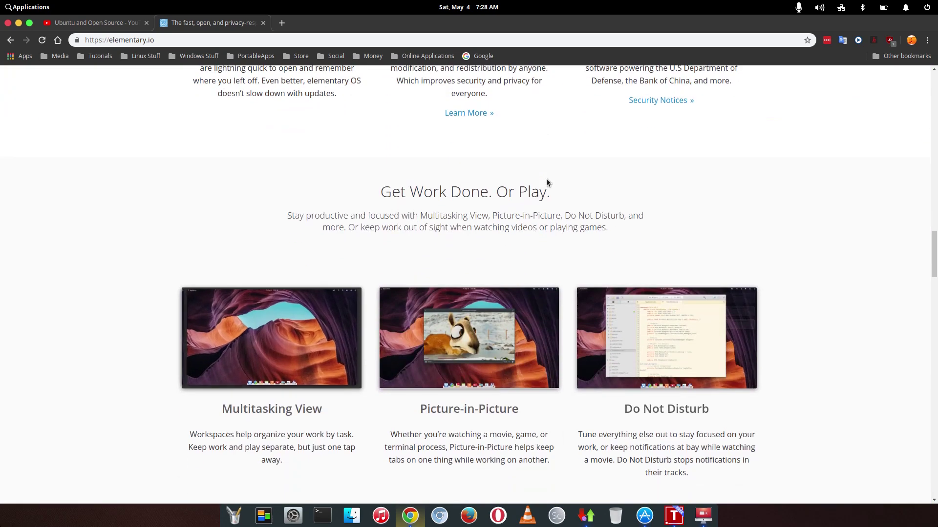
scroll(546, 183, "down", 8)
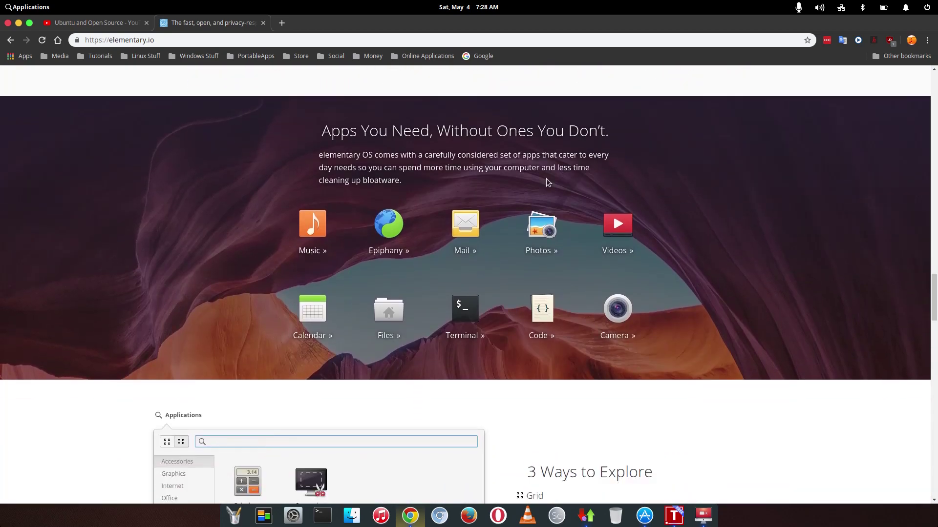
scroll(546, 183, "down", 4)
scroll(547, 182, "up", 20)
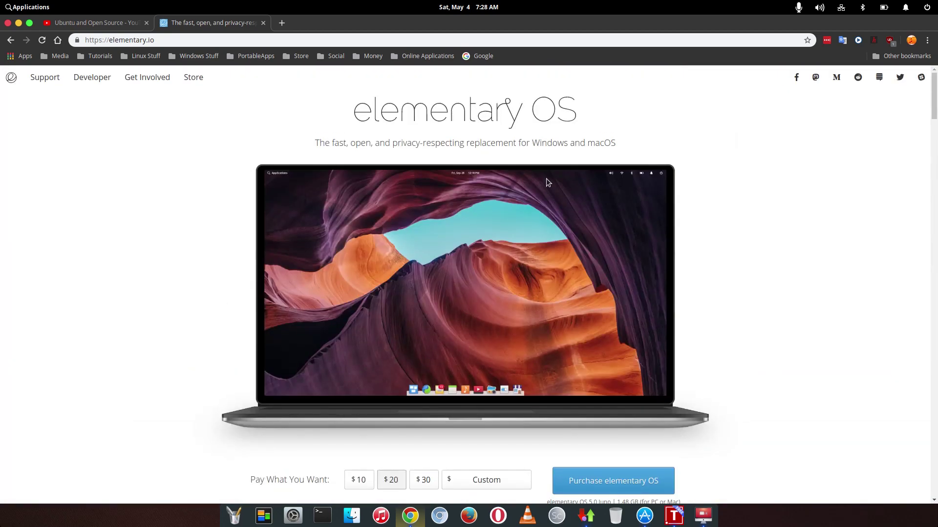
left_click(18, 23)
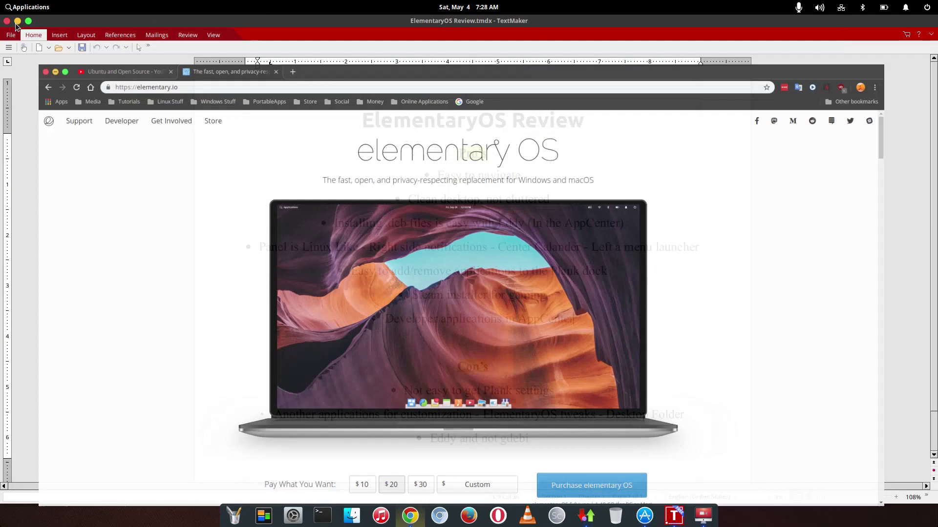
Step: Open the Notes-Up store page from AppCenter's Trending list
left_click(645, 516)
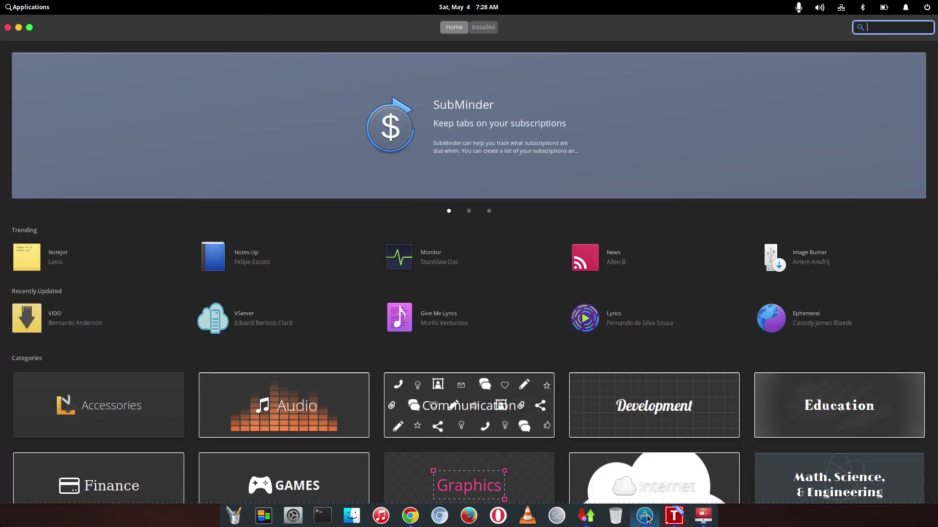
left_click(215, 257)
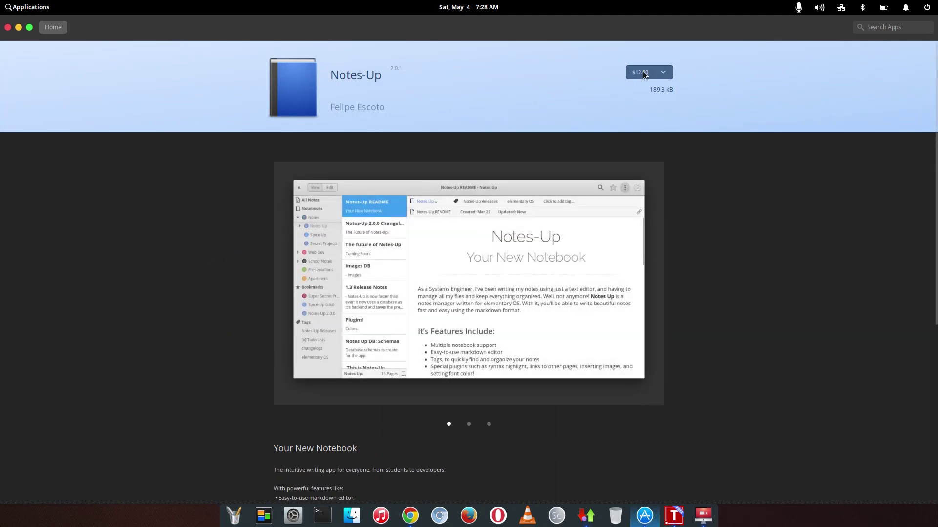
left_click_drag(358, 74, 356, 107)
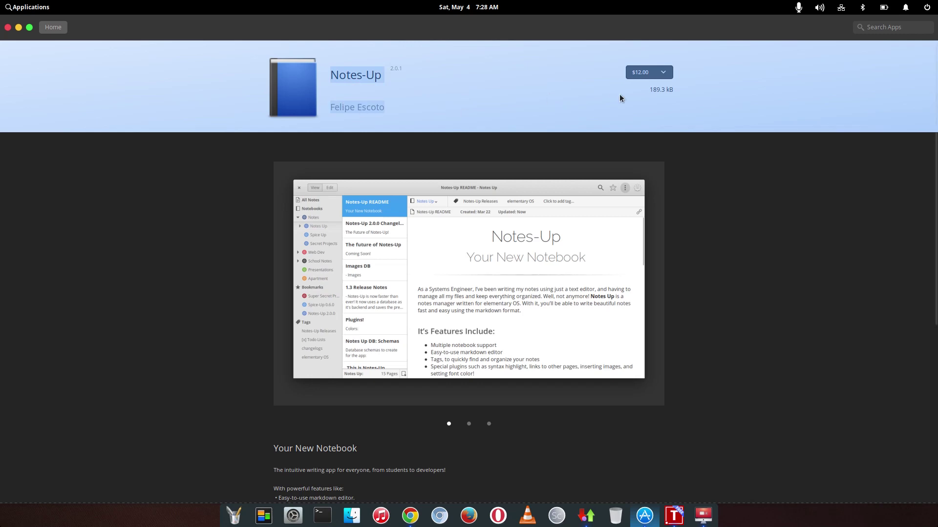
Step: Lower Notes-Up's pay-what-you-want price from $12.00 to Free and scroll its description
left_click(663, 73)
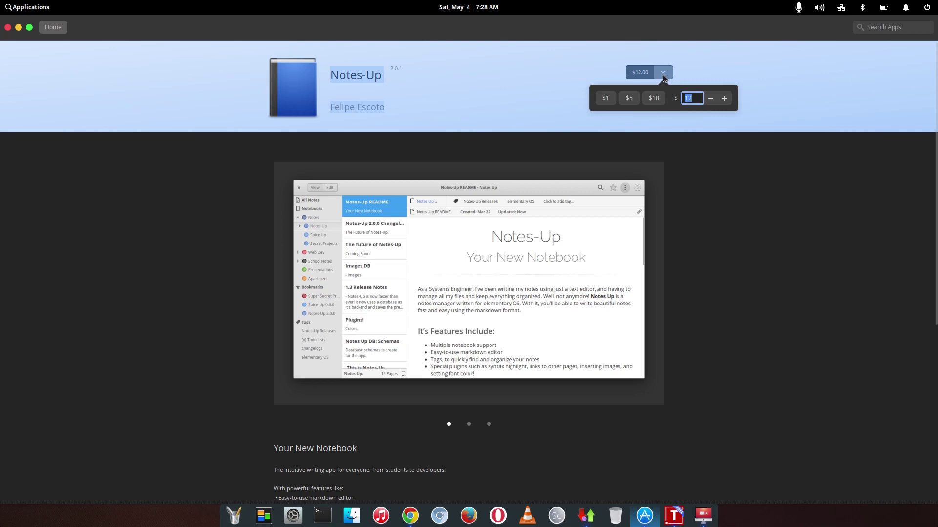
type("5")
left_click(711, 98)
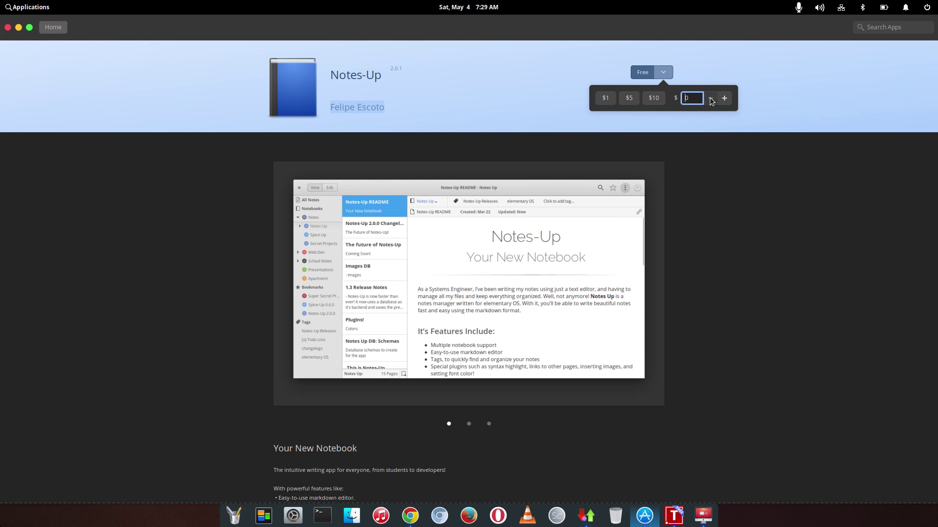
left_click(526, 90)
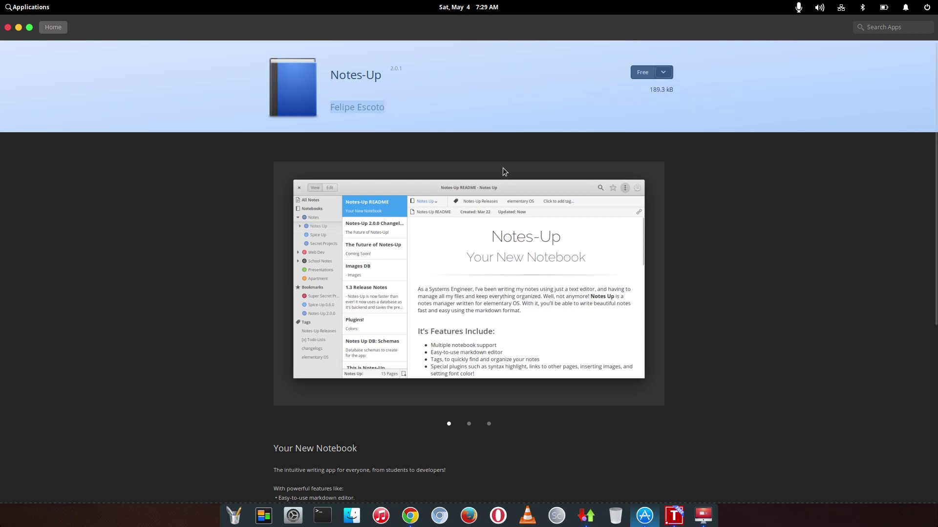
scroll(503, 169, "down", 5)
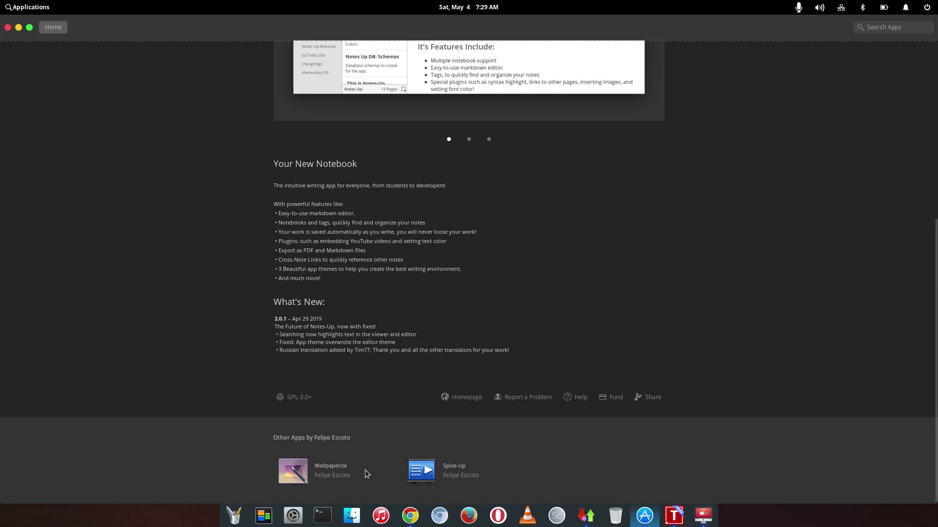
left_click(426, 469)
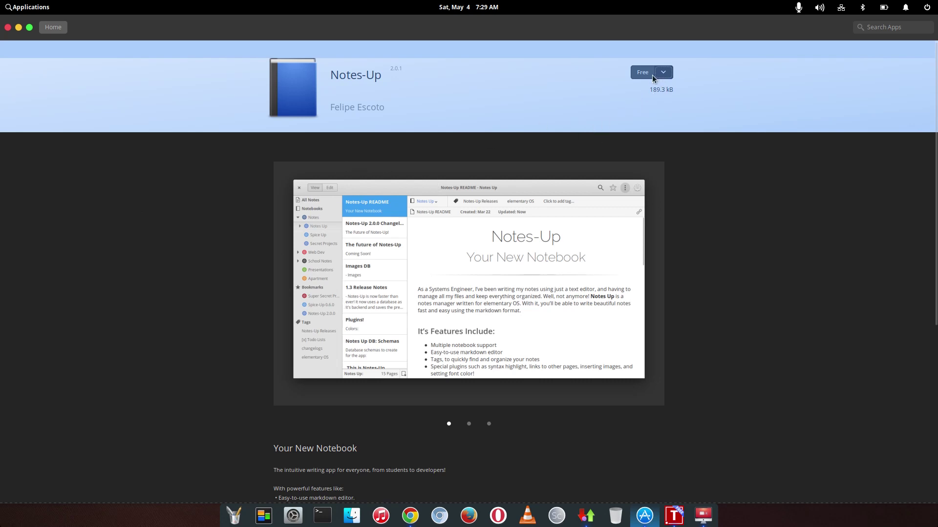
Step: Install Notes-Up for free, authorizing with the account password, then return AppCenter home and minimize it
left_click(636, 76)
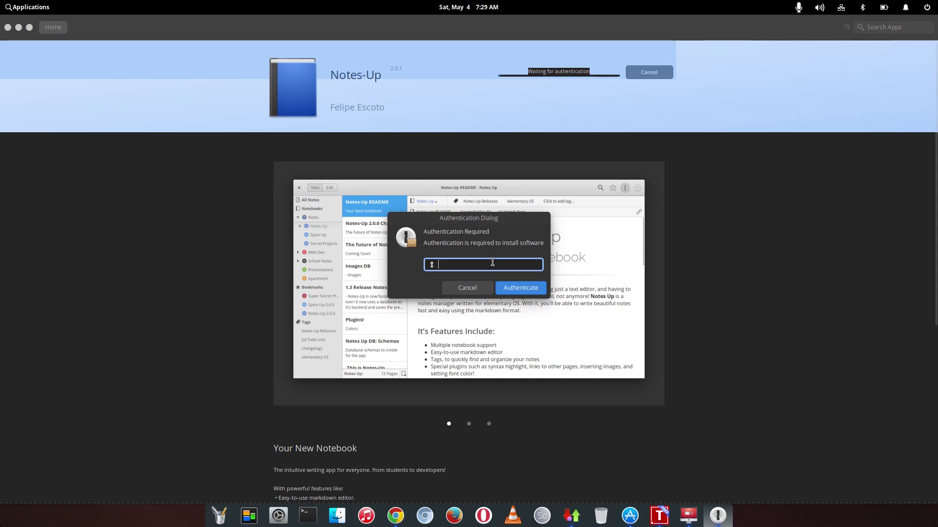
type("••")
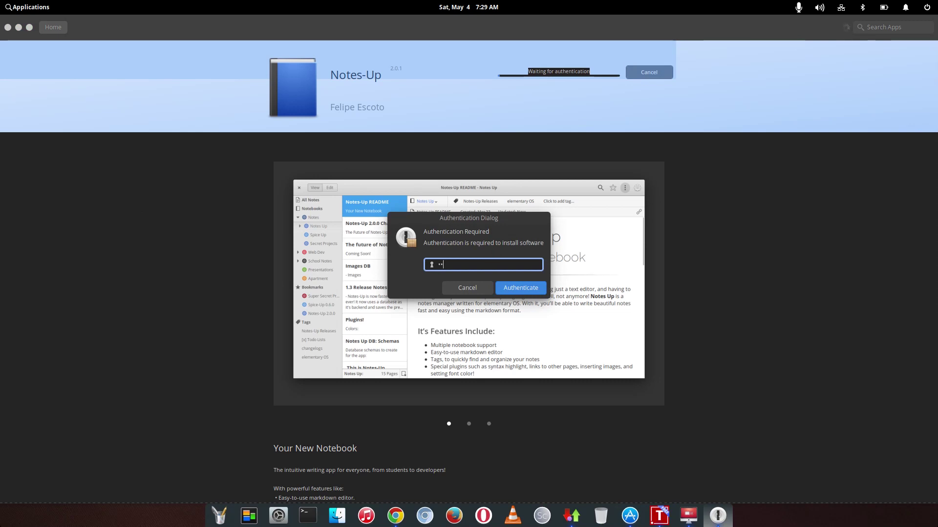
type("•••••••")
key("Return")
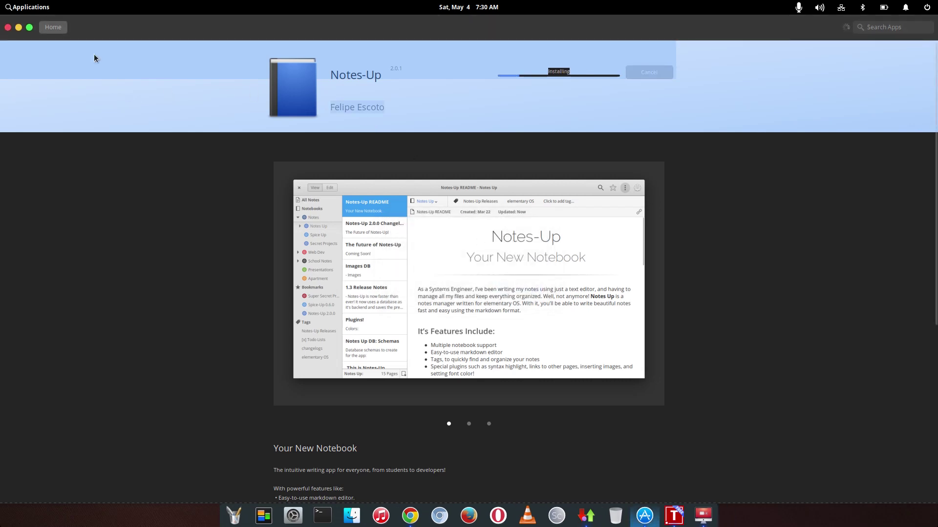
left_click(53, 27)
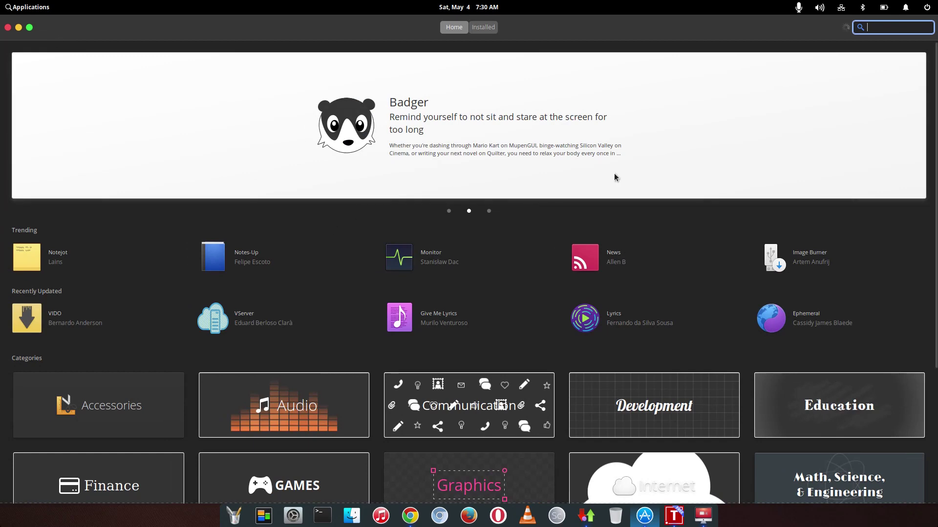
left_click(19, 28)
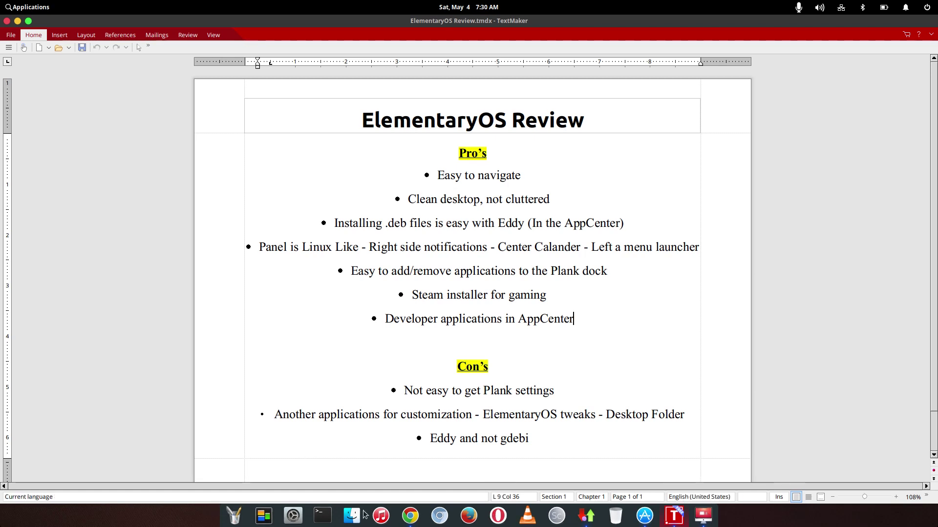
Step: Open Plank's dock preferences from the Applications icon and view the Behaviour and Docklets tabs
right_click(280, 518)
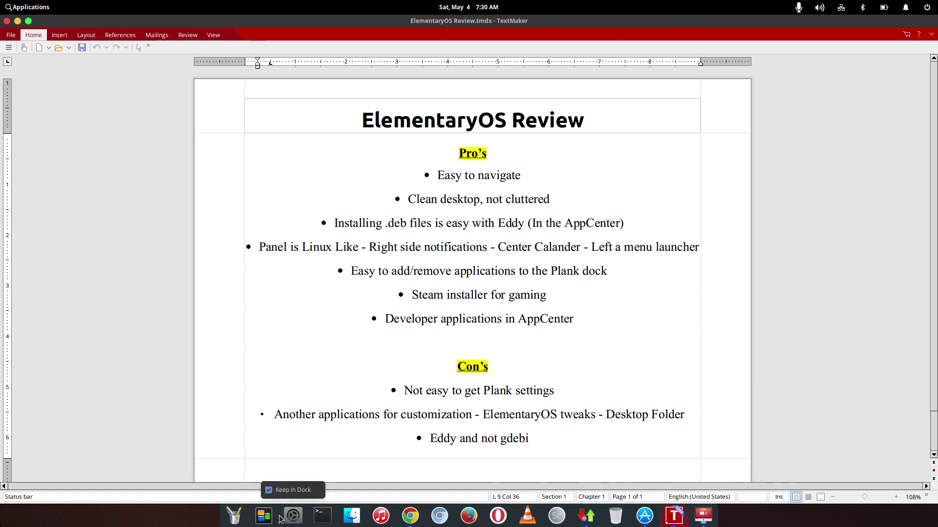
left_click(194, 518)
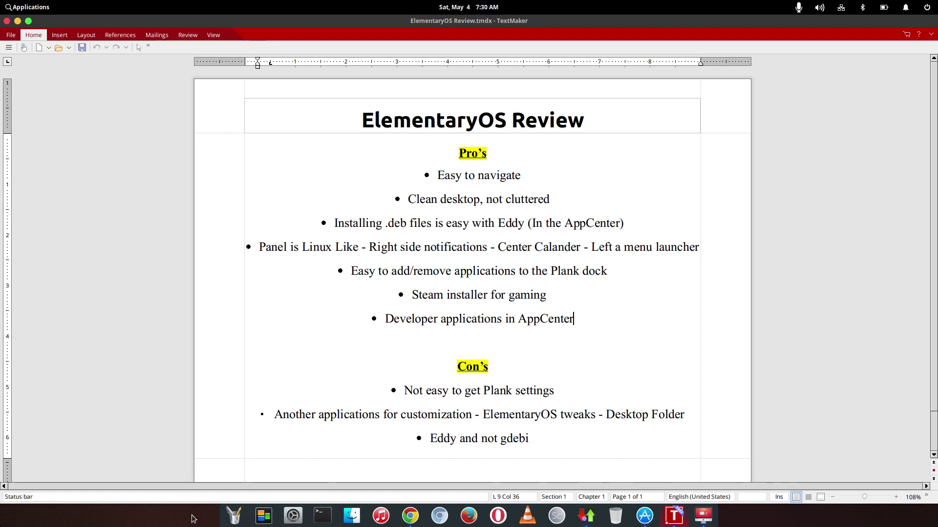
right_click(247, 517)
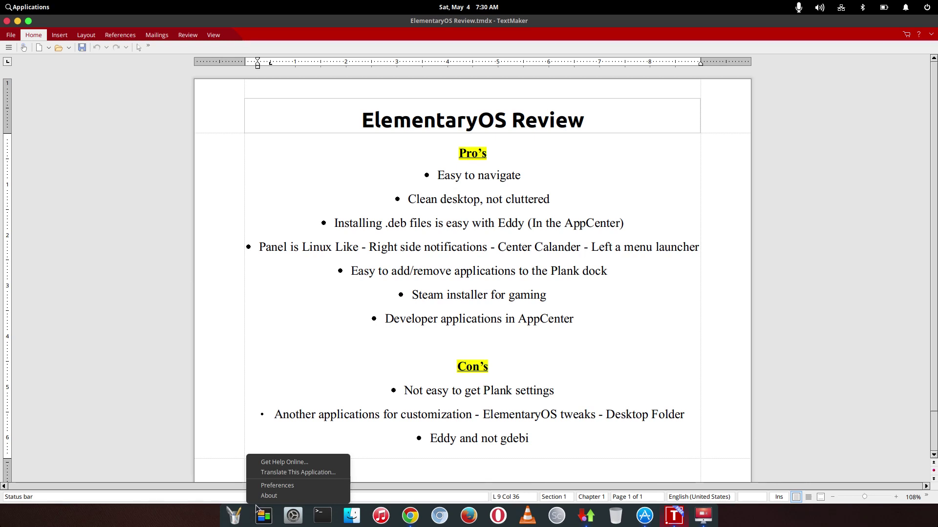
left_click(288, 485)
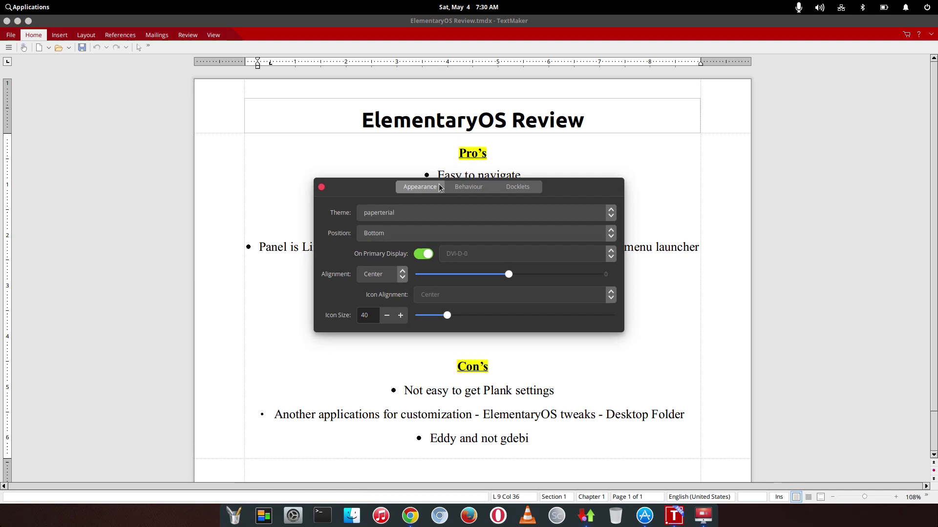
left_click(468, 186)
left_click(520, 186)
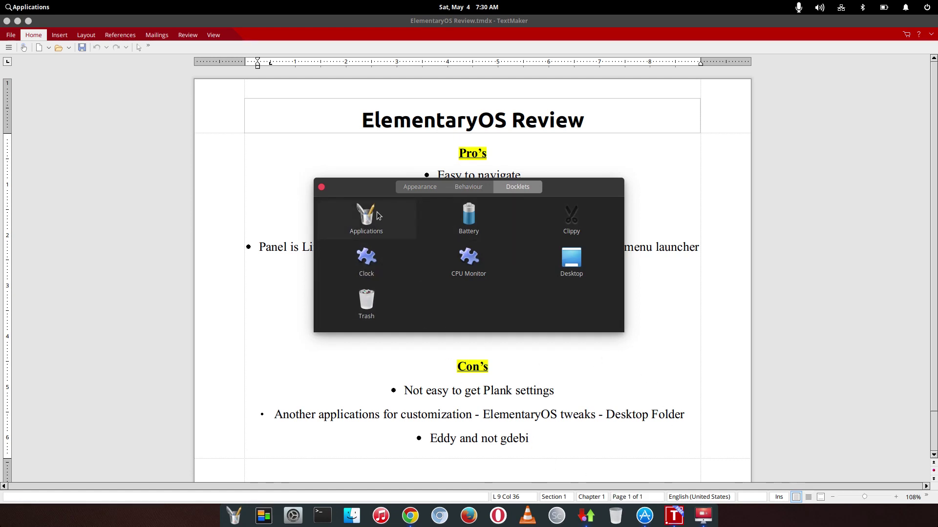
Step: Browse the categorized app menu of the Applications docklet, then close it
left_click(236, 516)
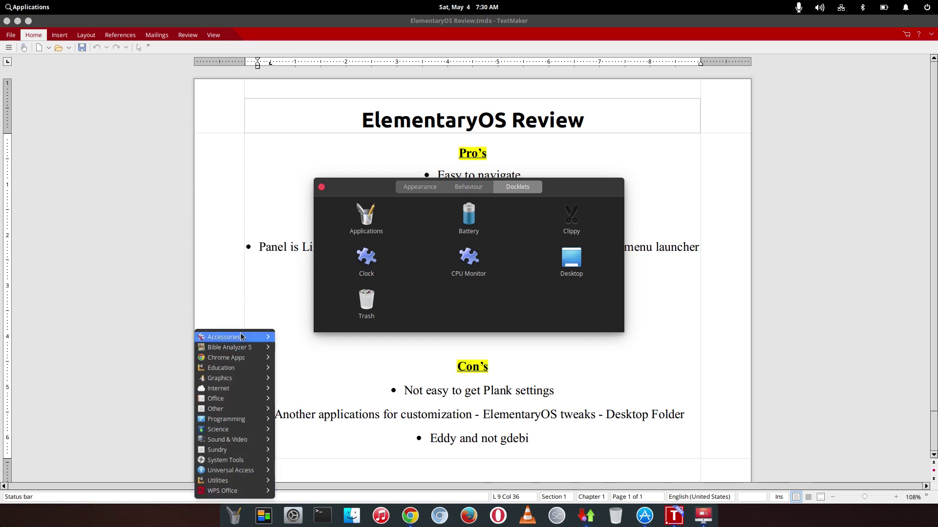
mouse_move(242, 337)
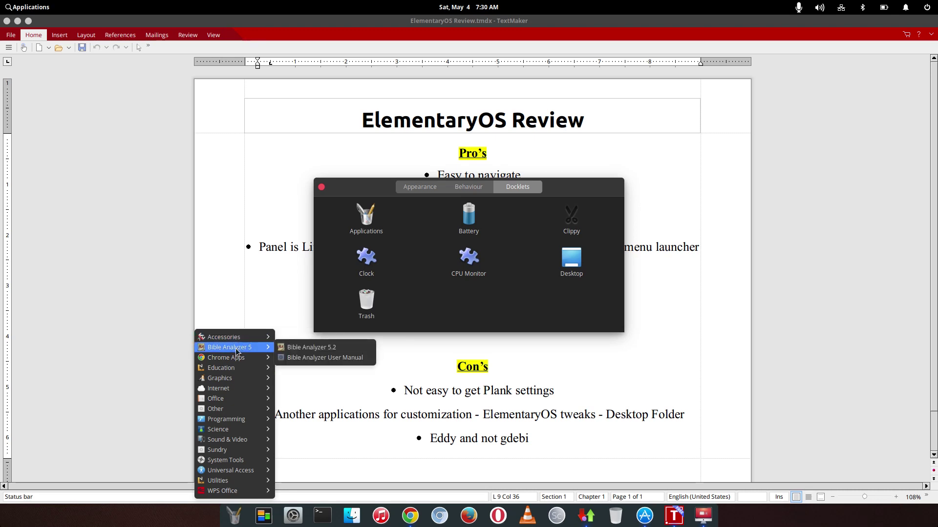
mouse_move(231, 372)
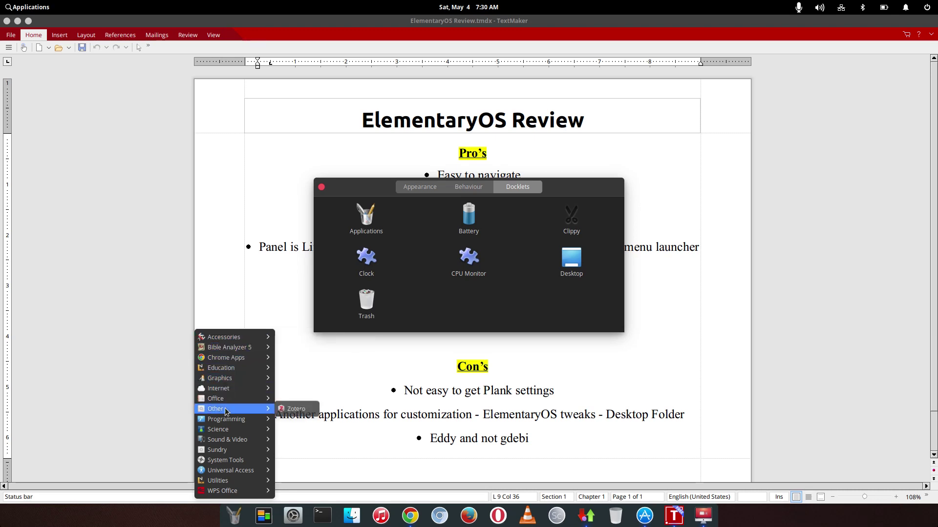
mouse_move(225, 404)
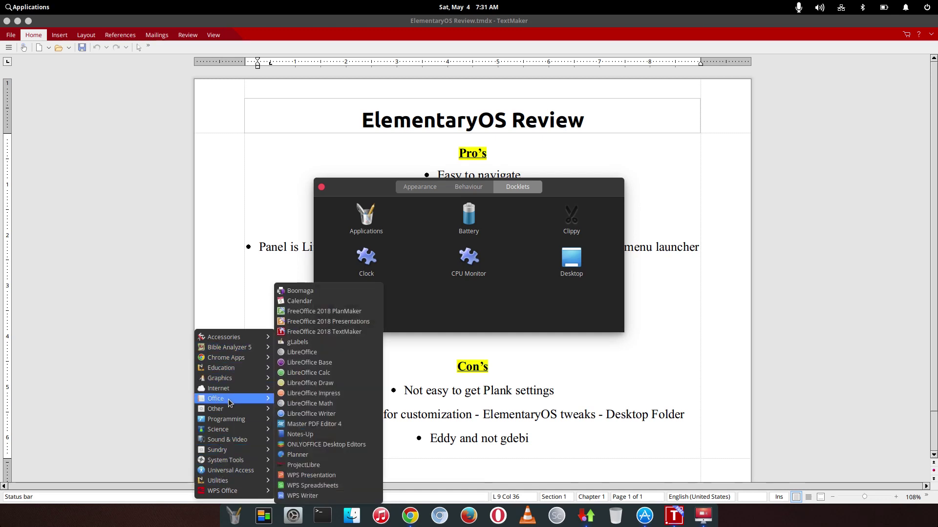
left_click(70, 342)
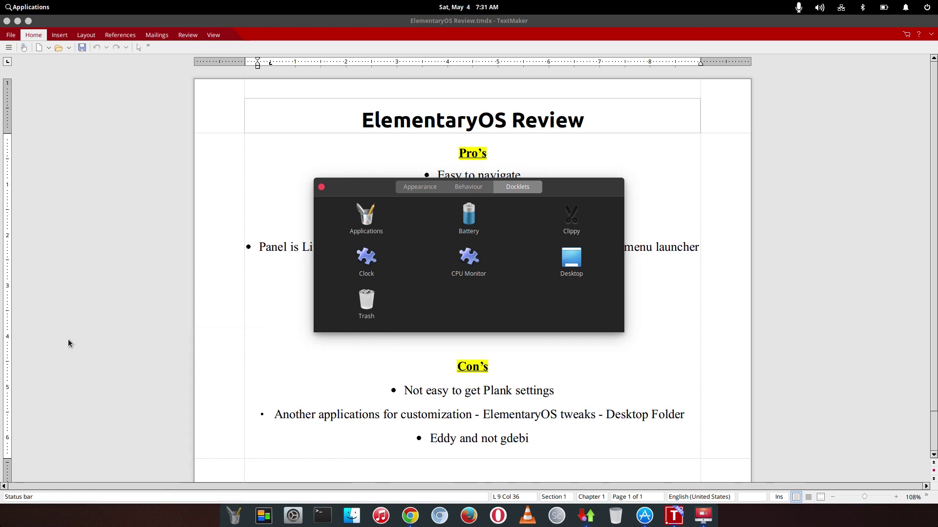
Step: Close dock preferences, minimize TextMaker, and launch Desktop Folder from Accessories
left_click(322, 188)
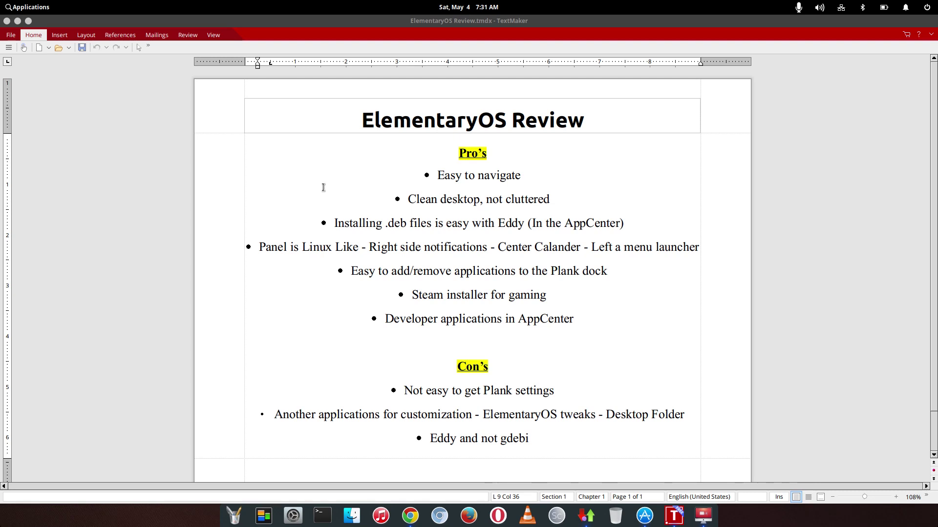
left_click(19, 22)
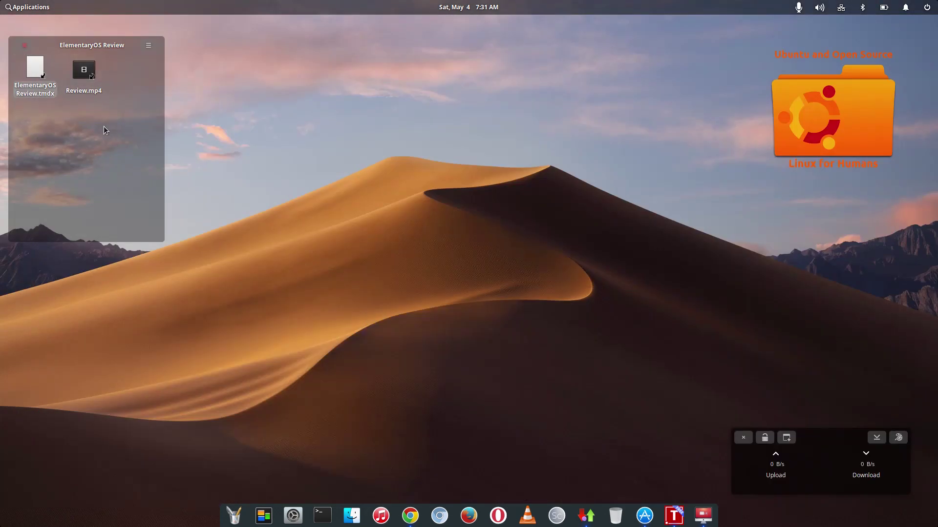
left_click(28, 7)
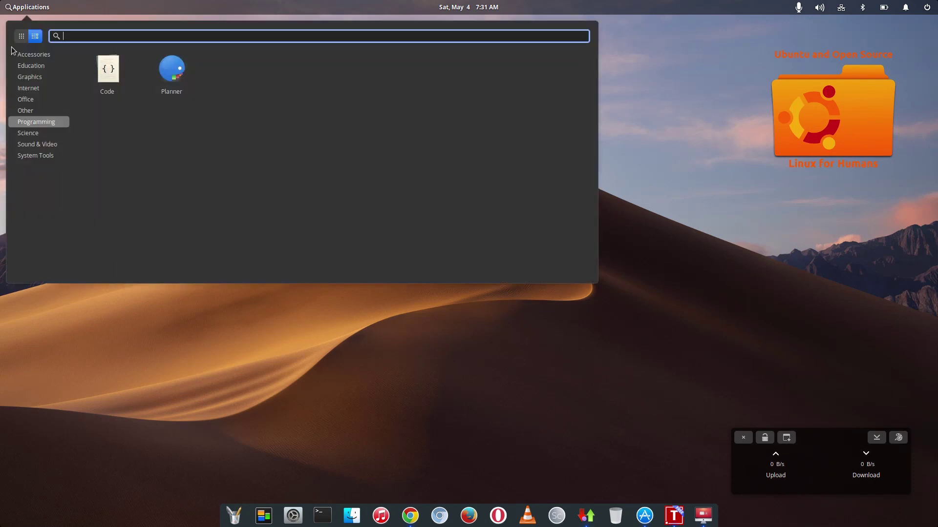
left_click(29, 54)
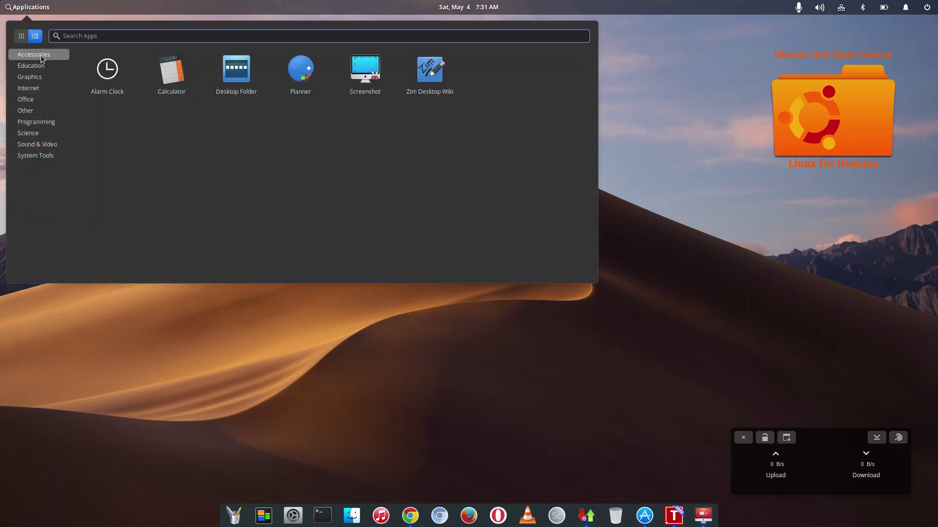
left_click(232, 75)
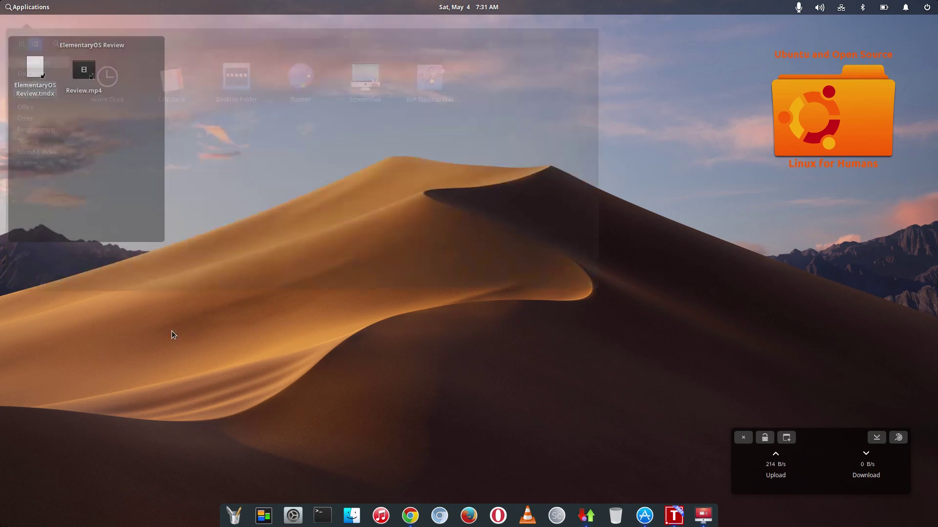
Step: Create a new empty desktop panel, then move Untitled Panel 2 to the trash
right_click(321, 107)
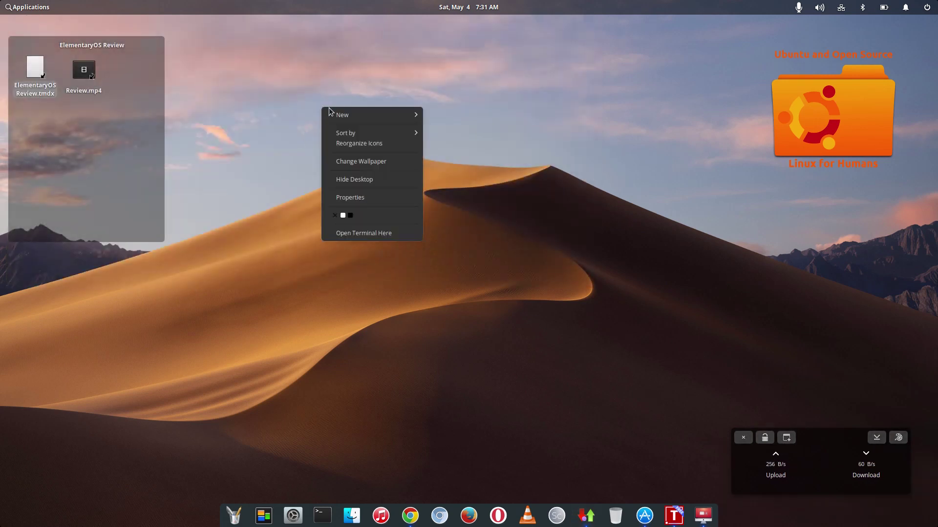
mouse_move(329, 111)
left_click(465, 170)
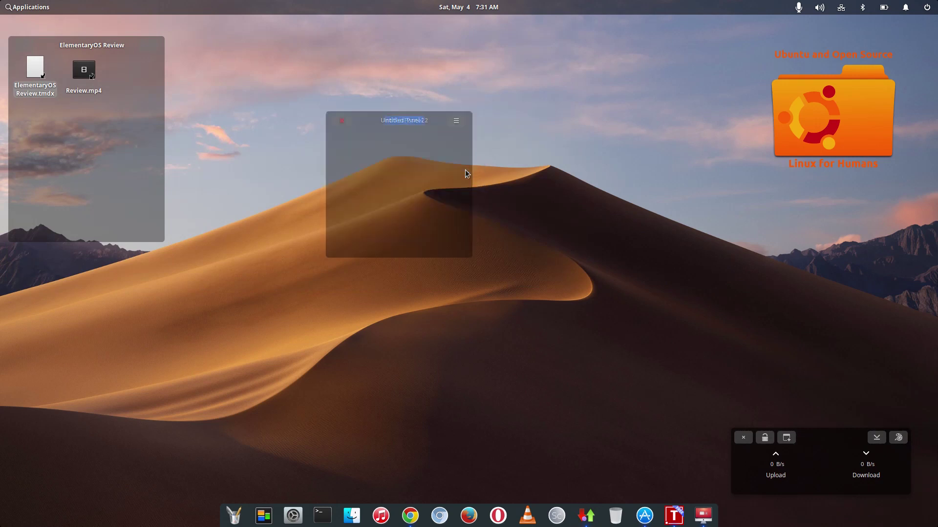
left_click(342, 121)
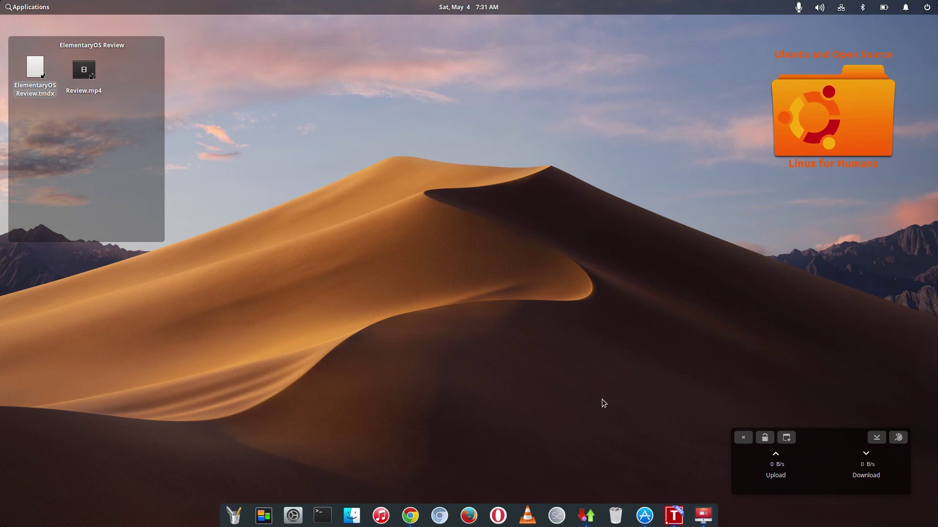
Step: Empty the trash from the dock's Trash icon and confirm permanent deletion
right_click(618, 517)
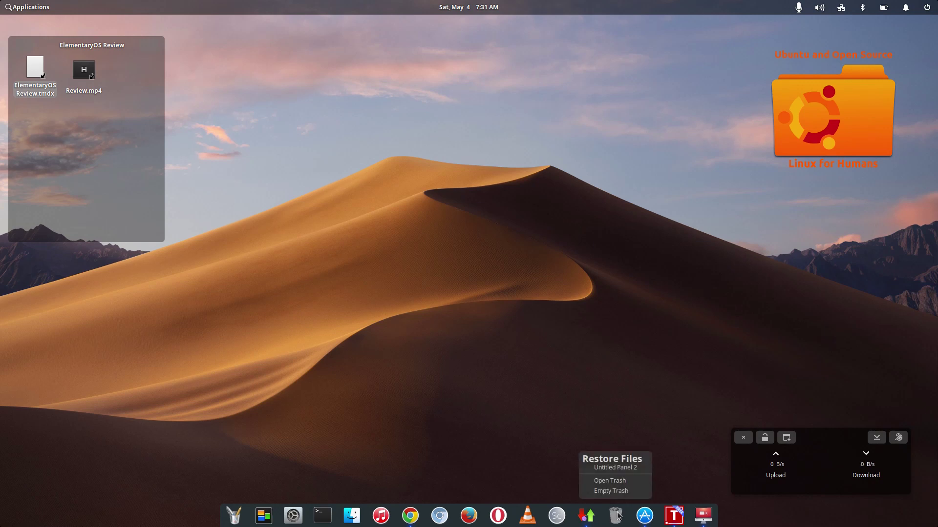
left_click(617, 491)
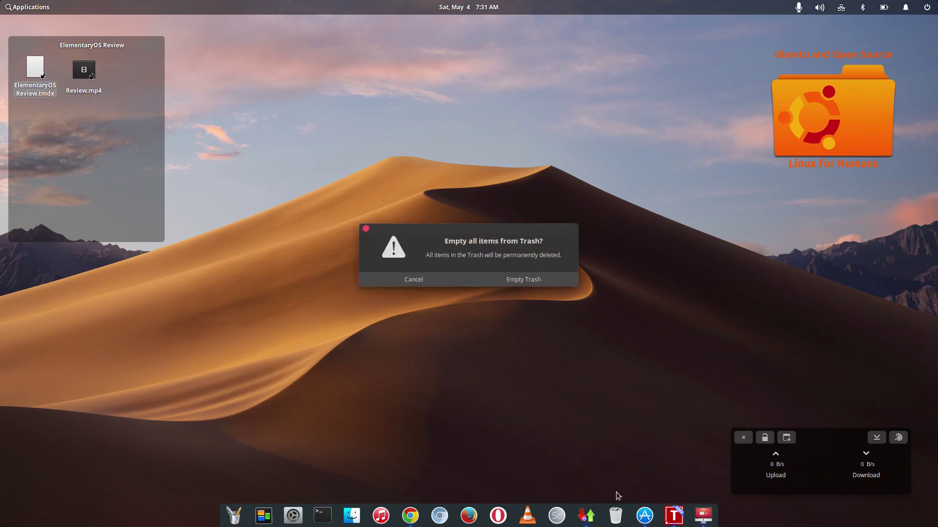
left_click(541, 280)
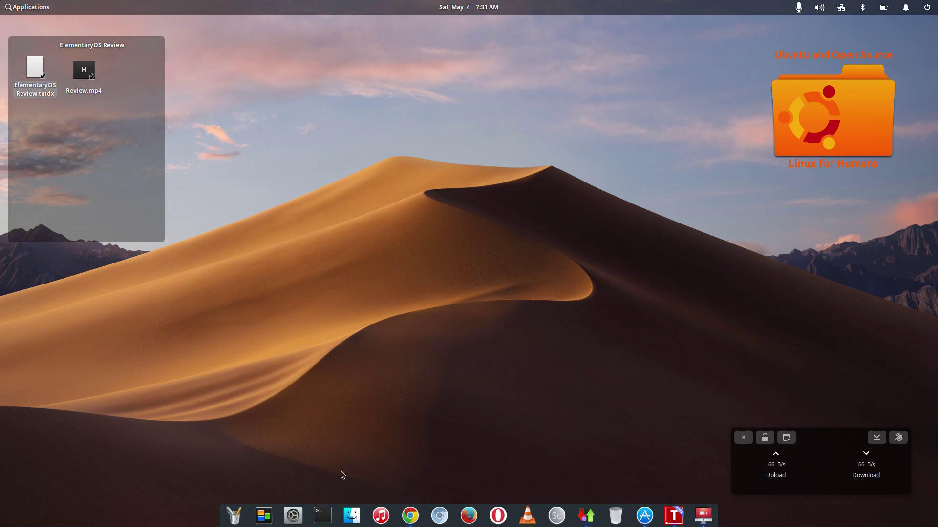
Step: Open Files and try the icon, list and column views
left_click(350, 517)
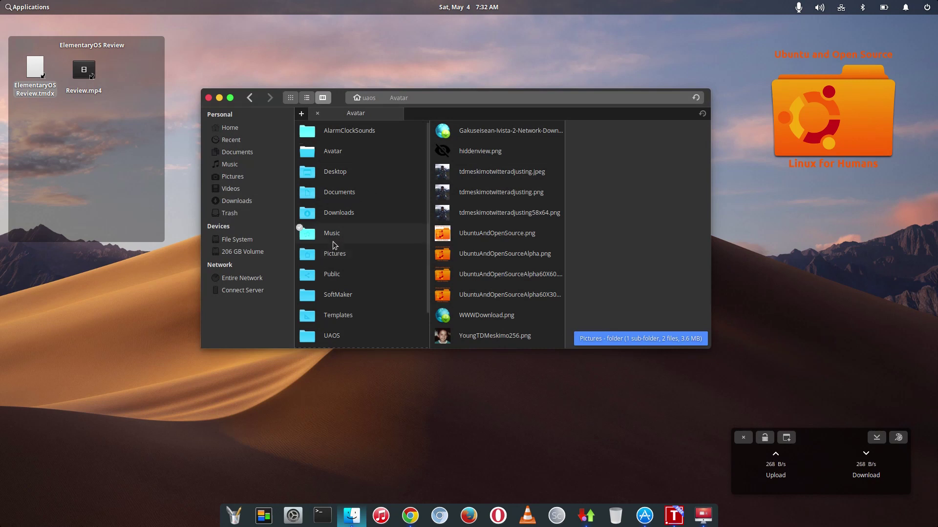
left_click(292, 99)
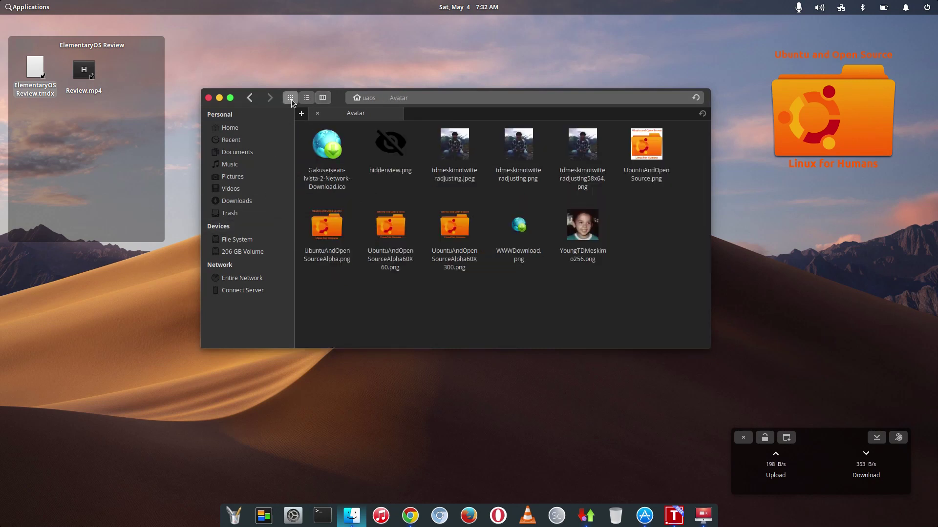
left_click(307, 98)
left_click(328, 97)
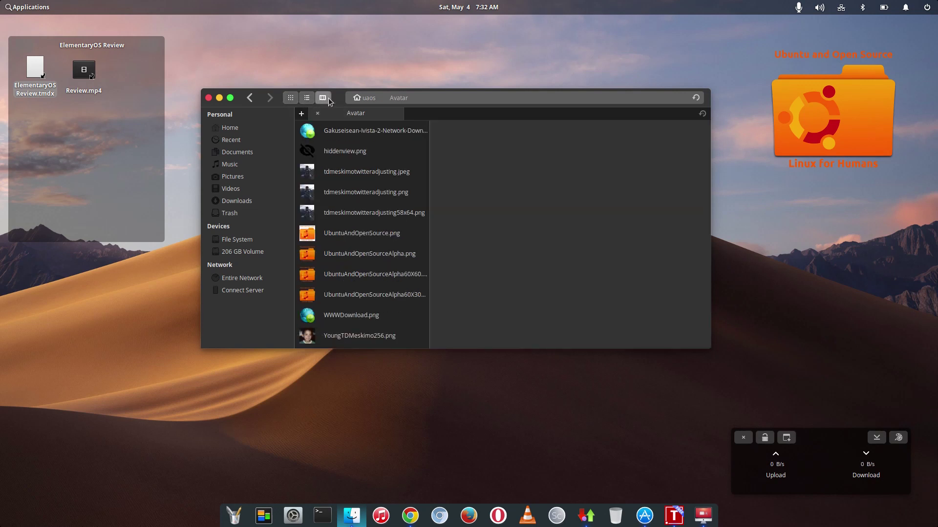
Step: Browse Downloads > Elementary OS Juno Theme > plank-themes-master > screenshots, return Home, then bring back the review
left_click(247, 203)
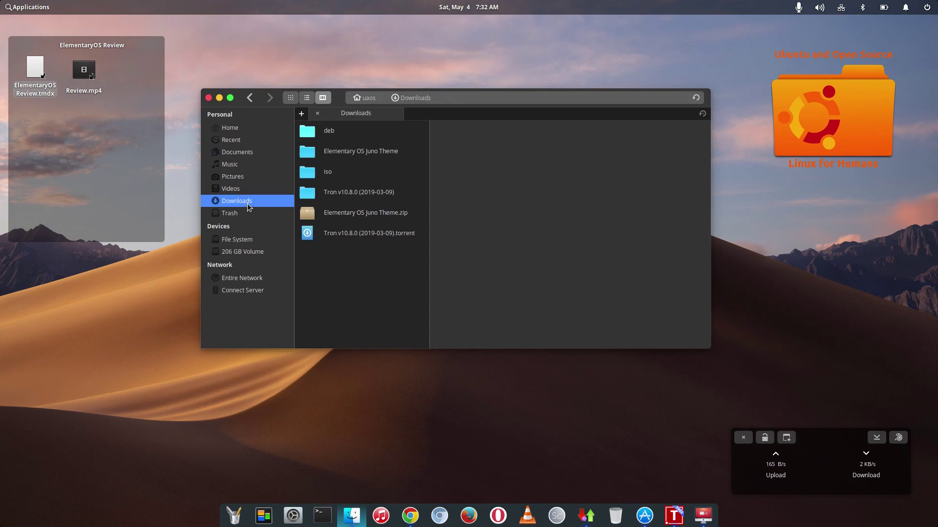
left_click(349, 154)
left_click(445, 155)
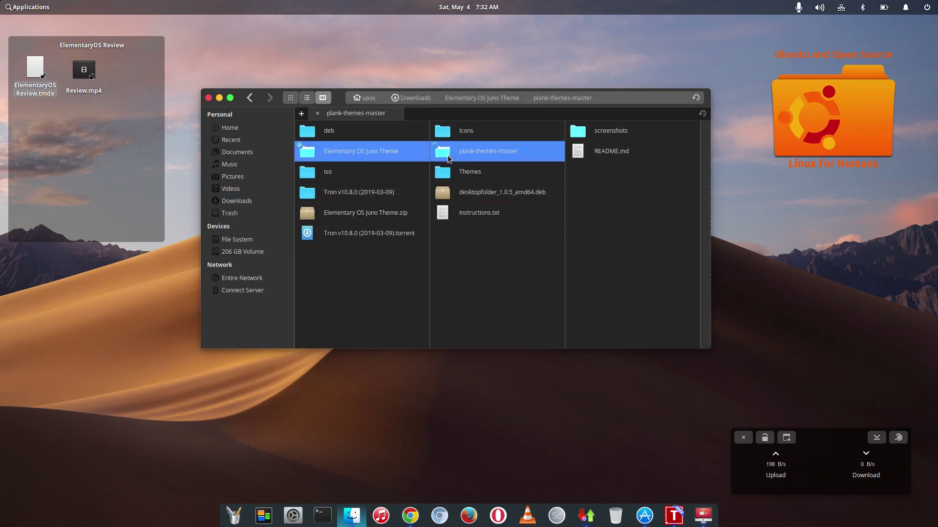
left_click(607, 132)
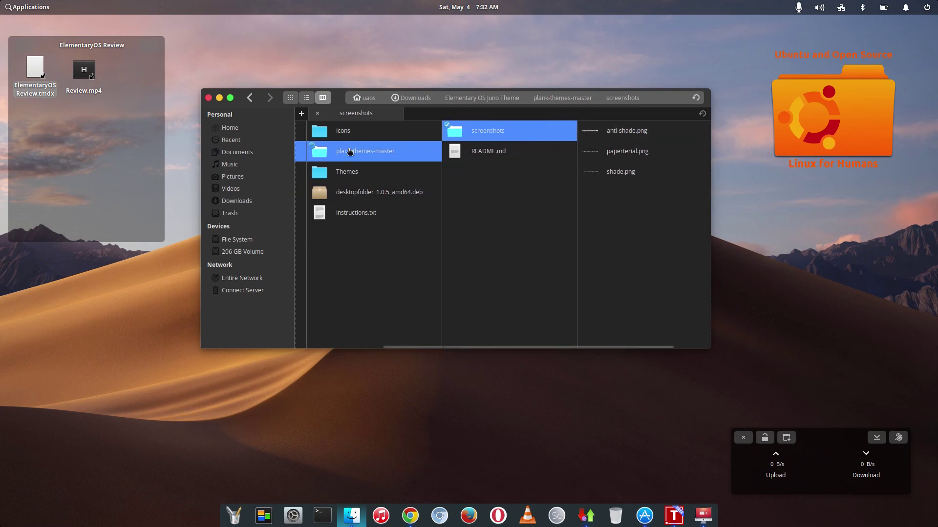
left_click(244, 128)
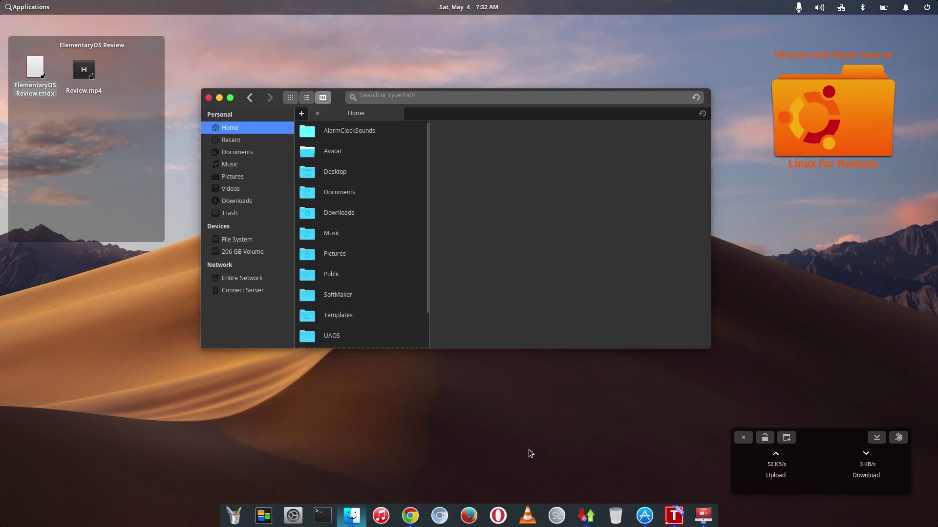
left_click(674, 515)
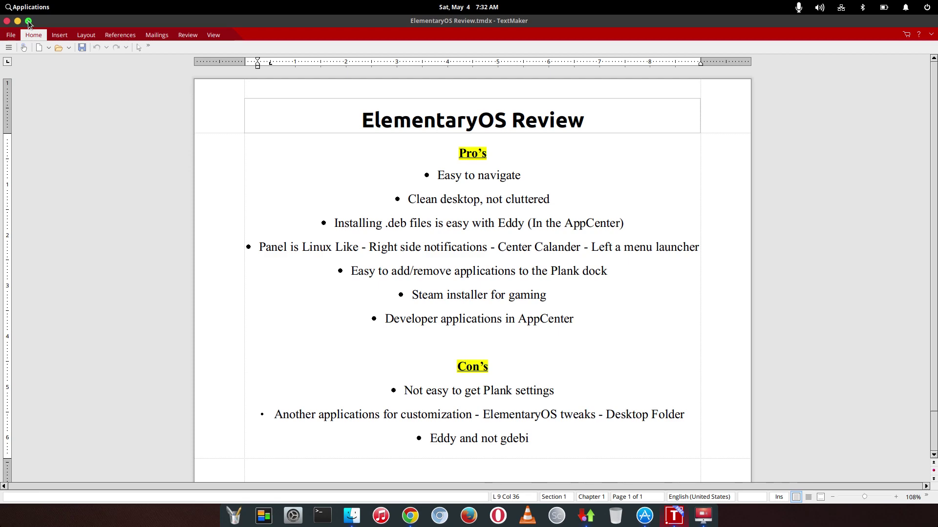
left_click(18, 21)
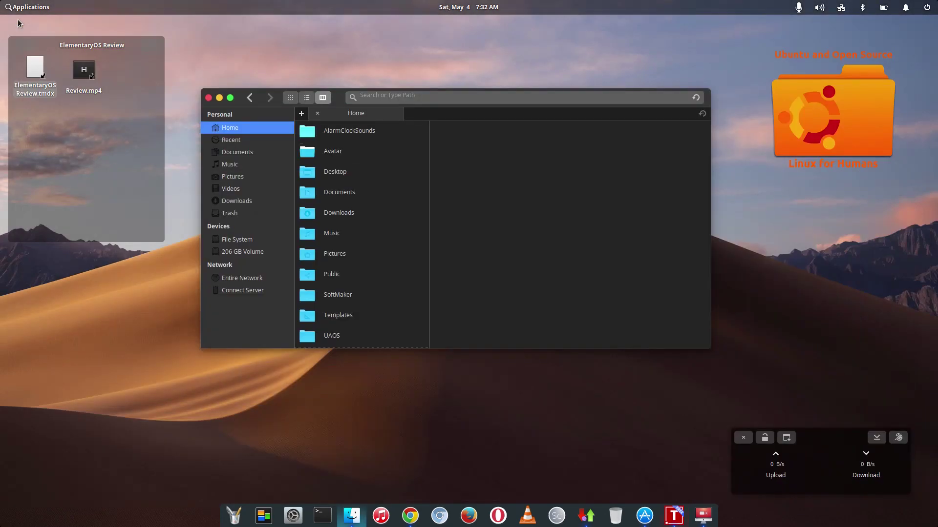
left_click(293, 515)
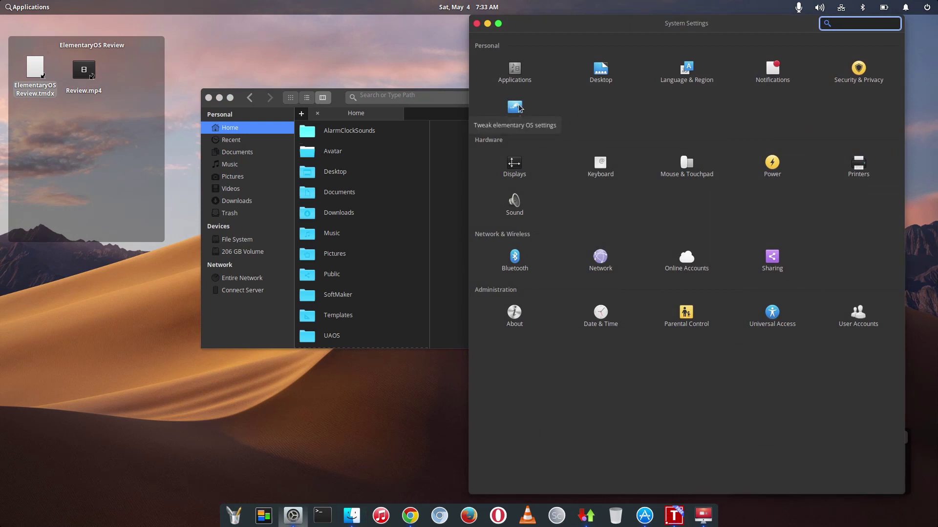
left_click(519, 107)
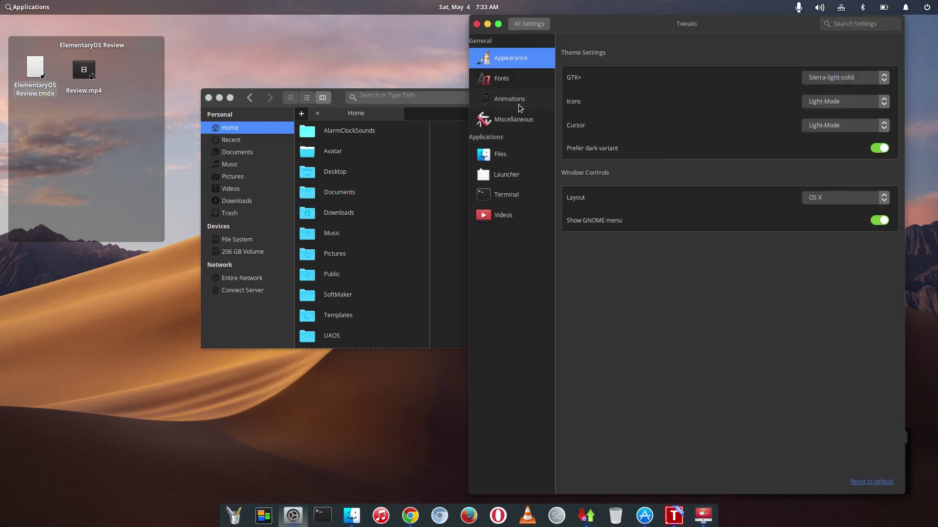
left_click(488, 25)
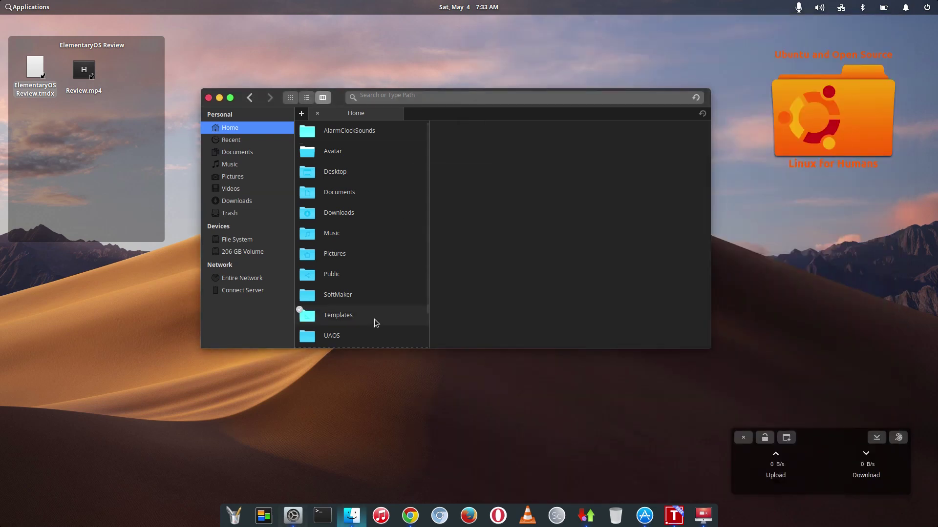
left_click(321, 515)
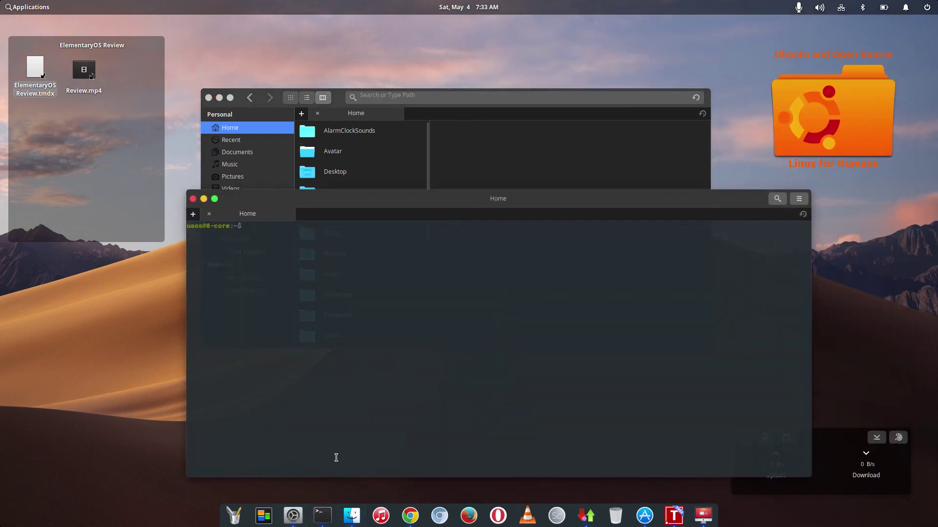
type("sudo add-apt-repository ppa:lightzone-team/lightzone")
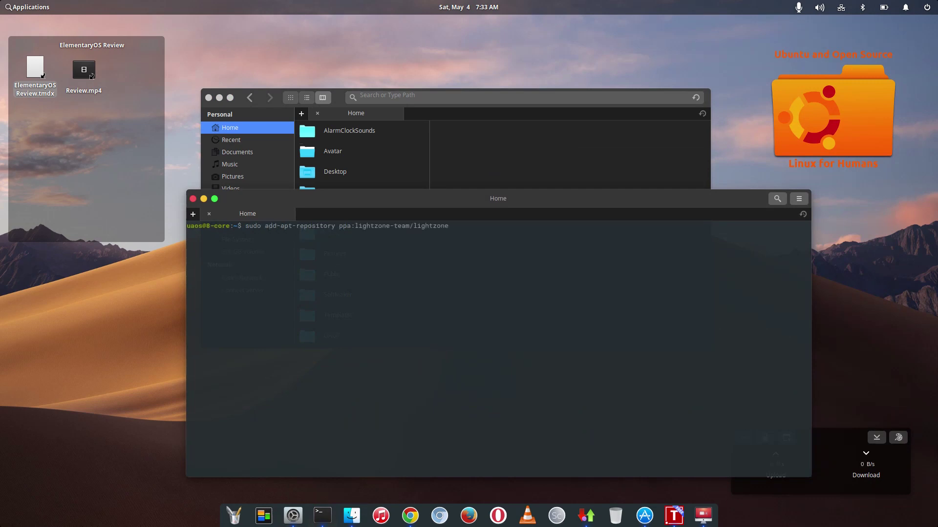
key("ctrl+u")
type("sudo apt-get update")
key("ctrl+u")
type("sudo apt-add-repository ppa:smathot/cogscinl")
key("Up")
key("Up")
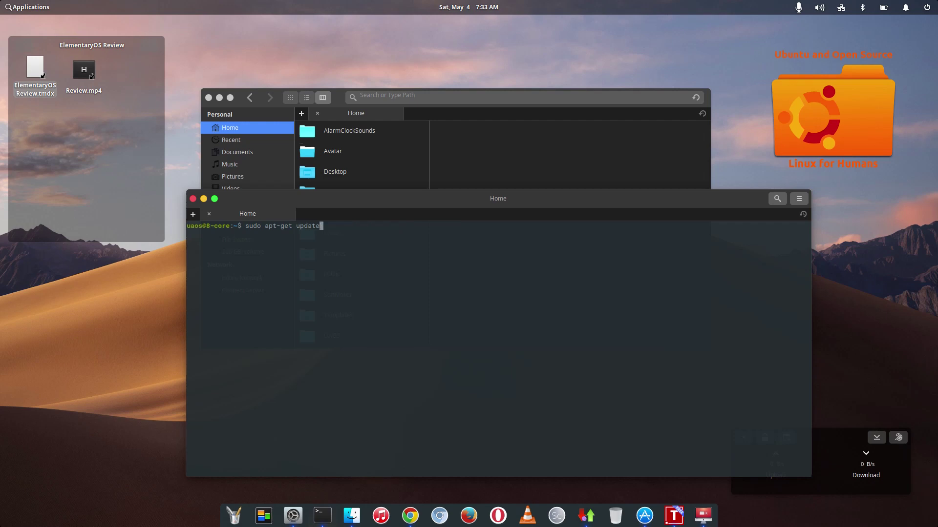
key("Up")
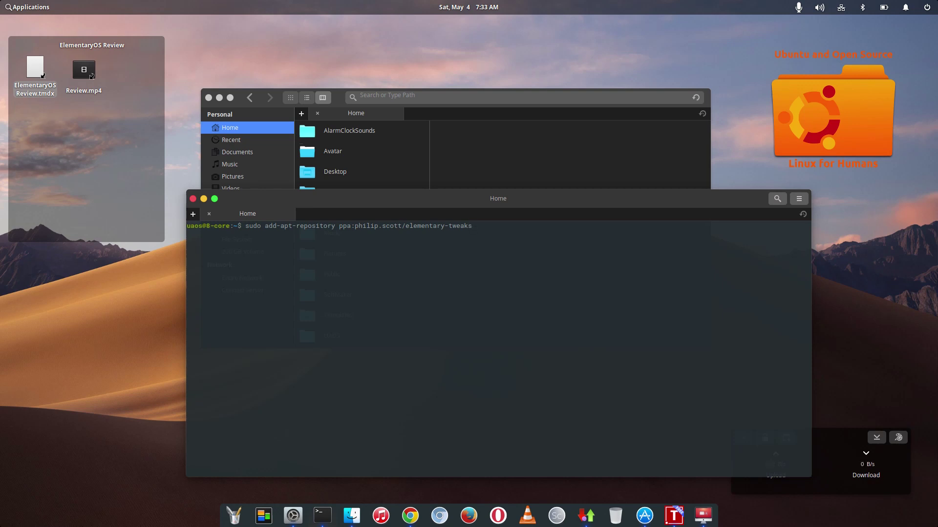
key("Up")
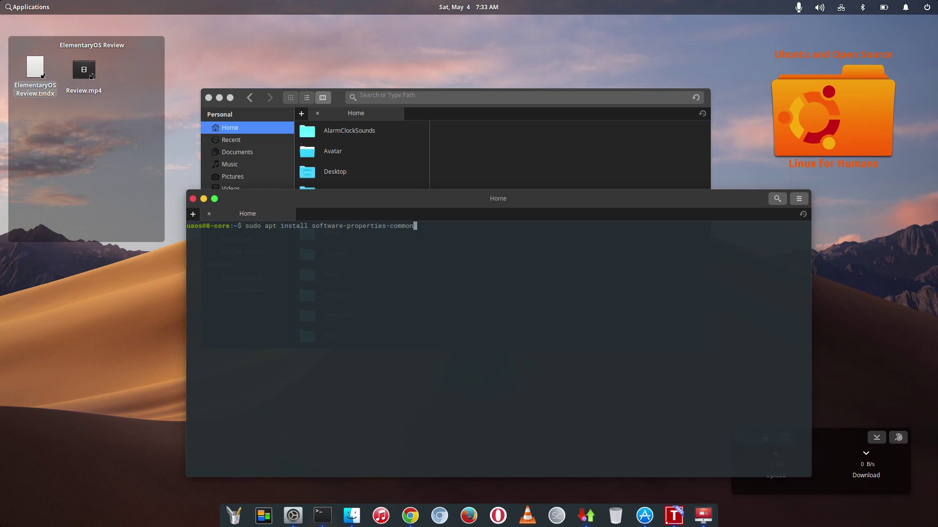
key("Up")
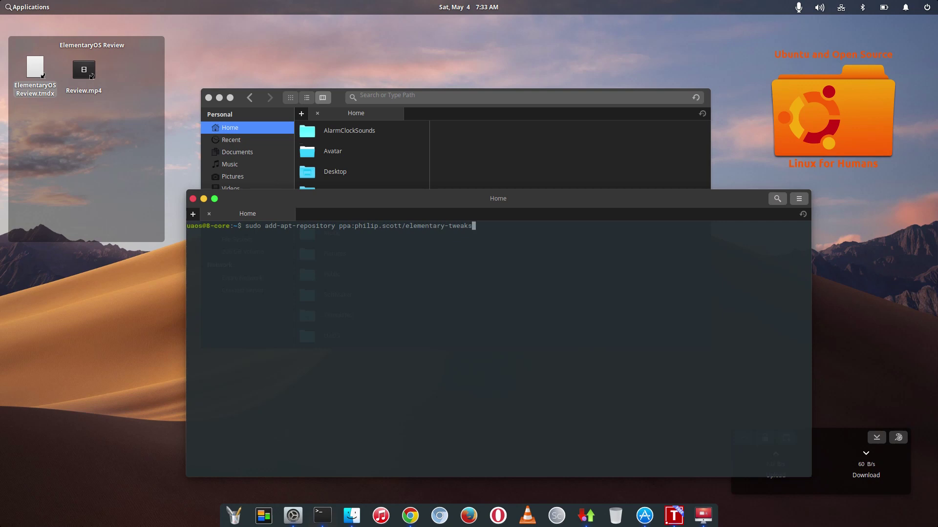
key("Up")
key("Up")
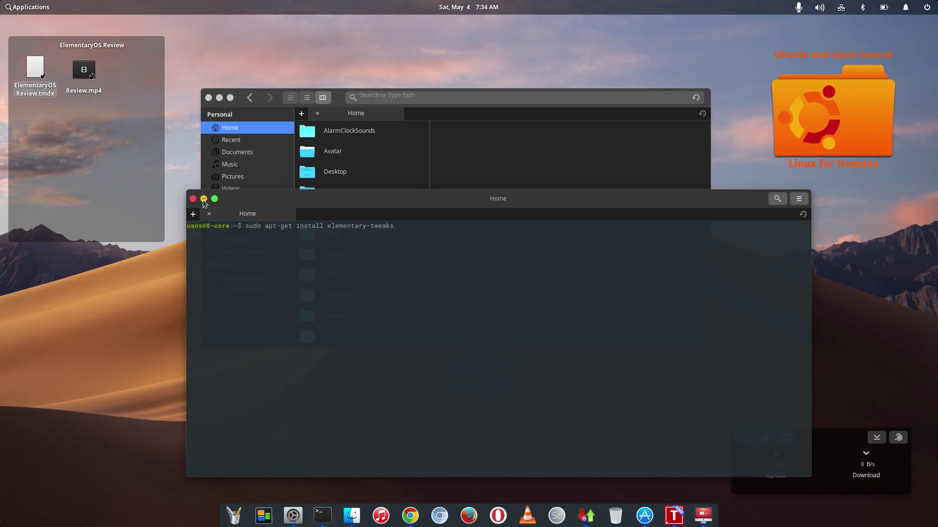
left_click(203, 199)
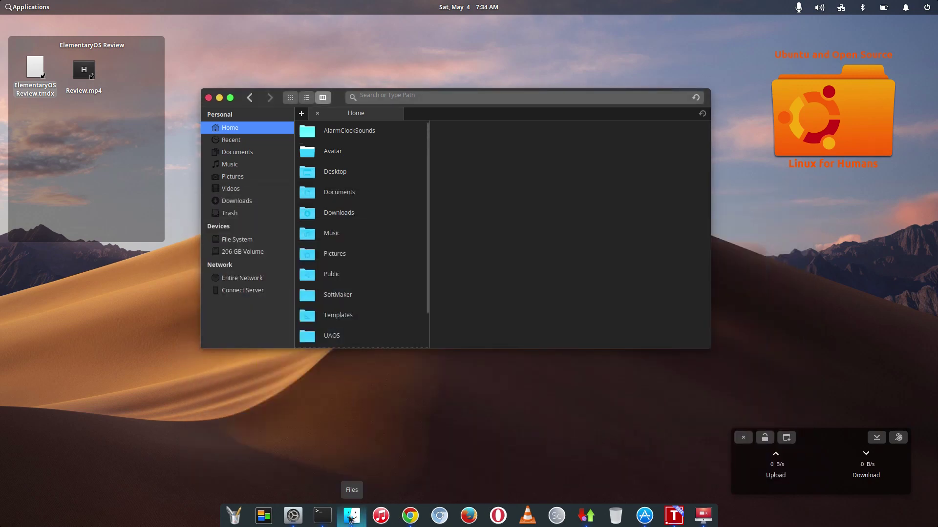
Step: Return System Settings from Tweaks to All Settings, minimize it, and bring the ElementaryOS Review forward
left_click(293, 516)
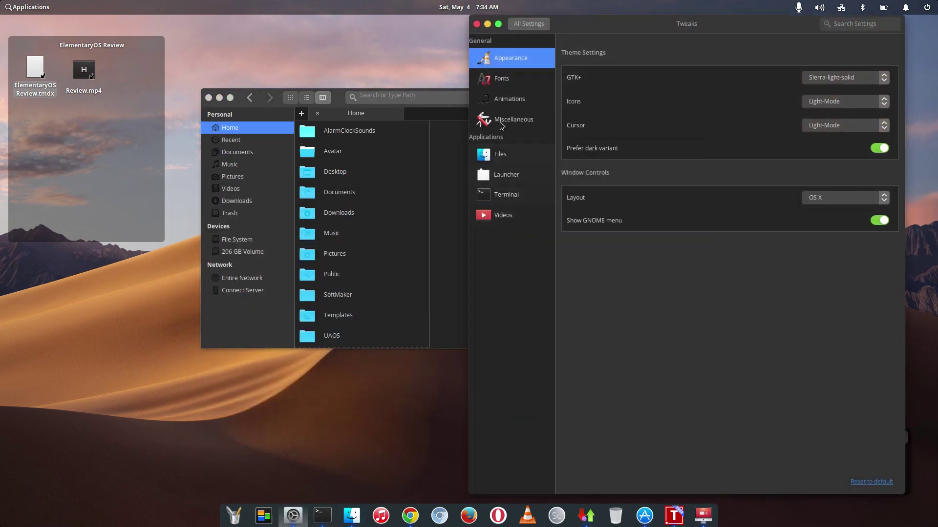
left_click(523, 24)
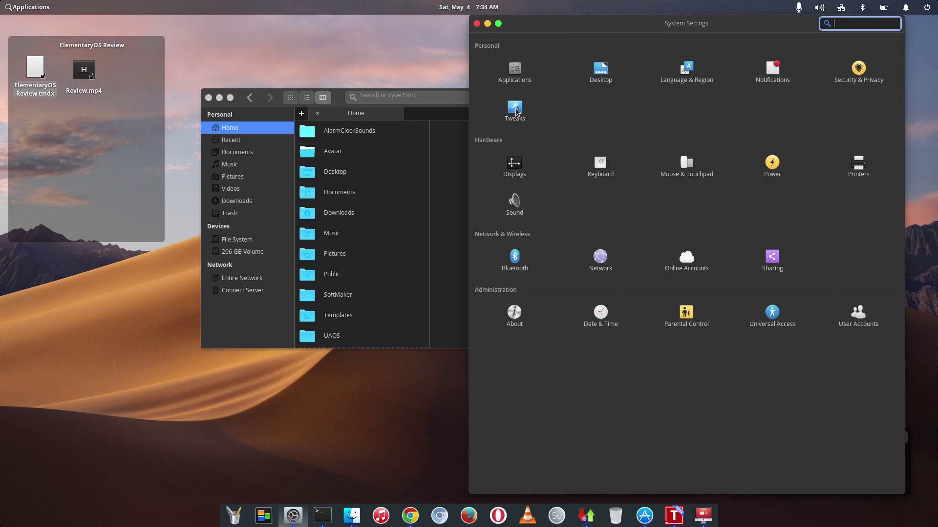
left_click(487, 23)
left_click(674, 517)
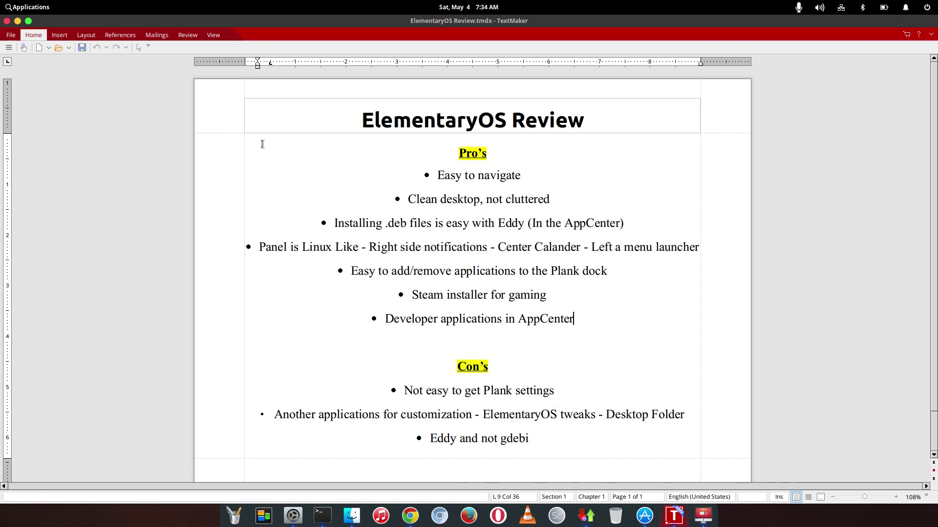
Step: Minimize the ElementaryOS Review window in TextMaker to reveal the desktop
left_click(17, 21)
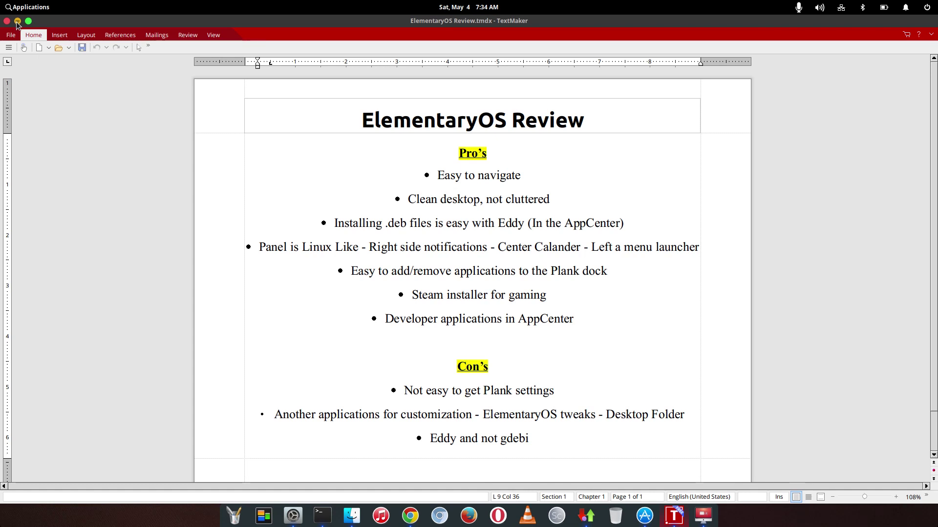